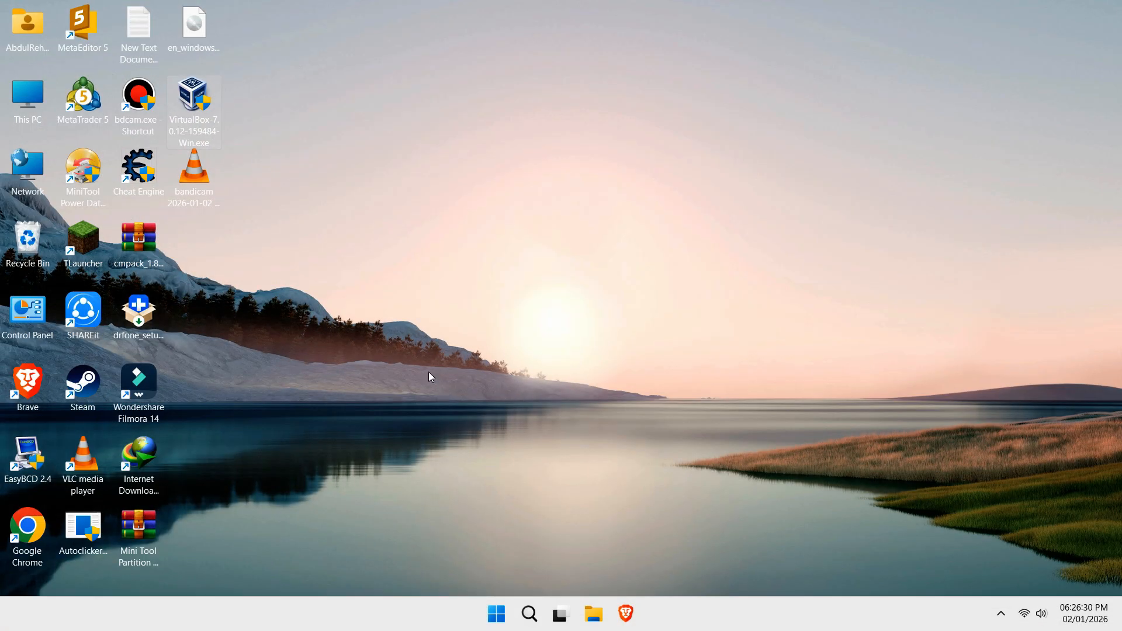
Copy the Windows 7 ISO download link from the desktop text document "New Text Document (2).txt" and close the document.
{"action": "double_click", "coordinate": [143, 39]}
{"action": "key", "text": "ctrl+a"}
{"action": "key", "text": "ctrl+c"}
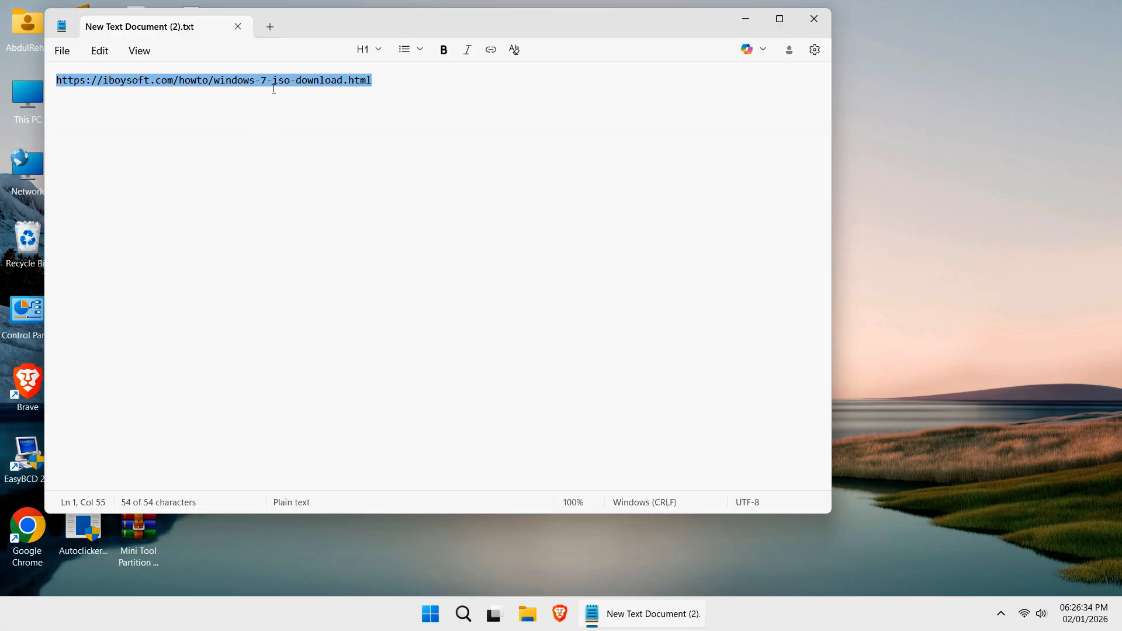
{"action": "right_click", "coordinate": [231, 85]}
{"action": "left_click", "coordinate": [287, 104]}
{"action": "left_click", "coordinate": [814, 19]}
Switch to Brave and open the copied link iboysoft.com/howto/windows-7-iso-download.html in a maximized window.
{"action": "left_click", "coordinate": [626, 613]}
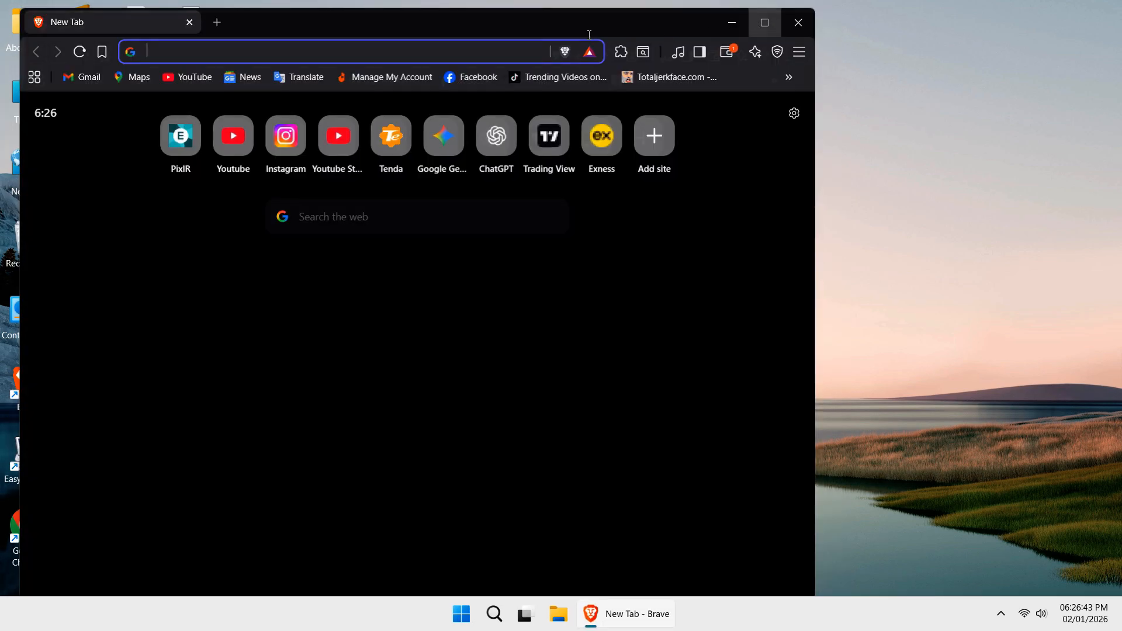
{"action": "right_click", "coordinate": [435, 45]}
{"action": "left_click", "coordinate": [505, 188]}
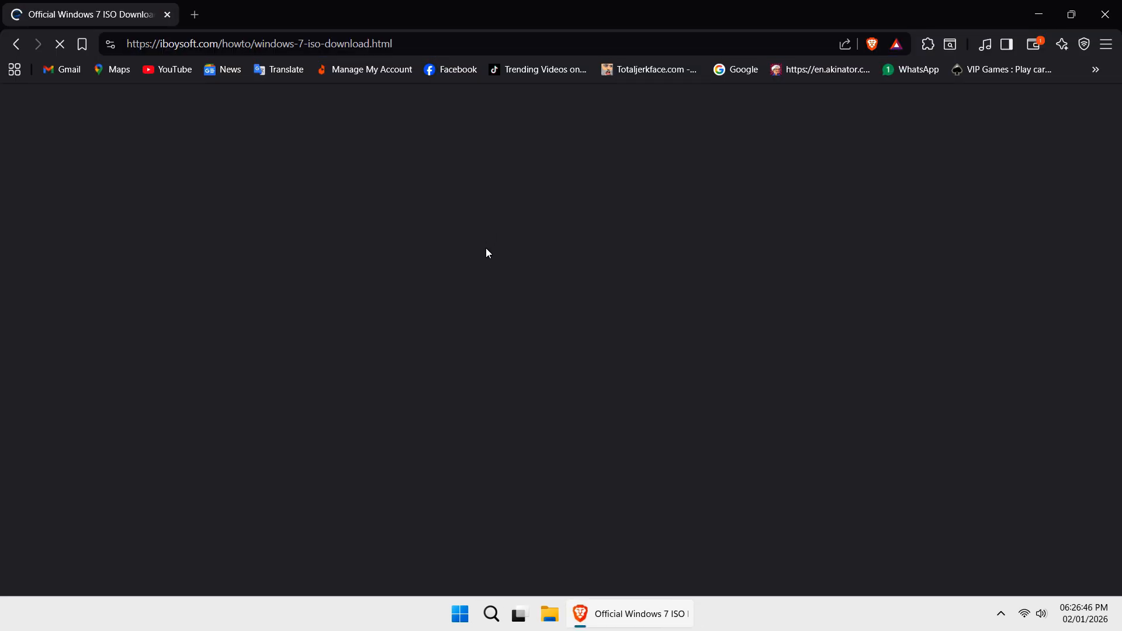
Start downloading the Windows 7 Ultimate 64-bit ISO from the page, overwriting the existing file, and cancel the transfer.
{"action": "scroll", "coordinate": [487, 249], "scroll_direction": "down", "scroll_amount": 12}
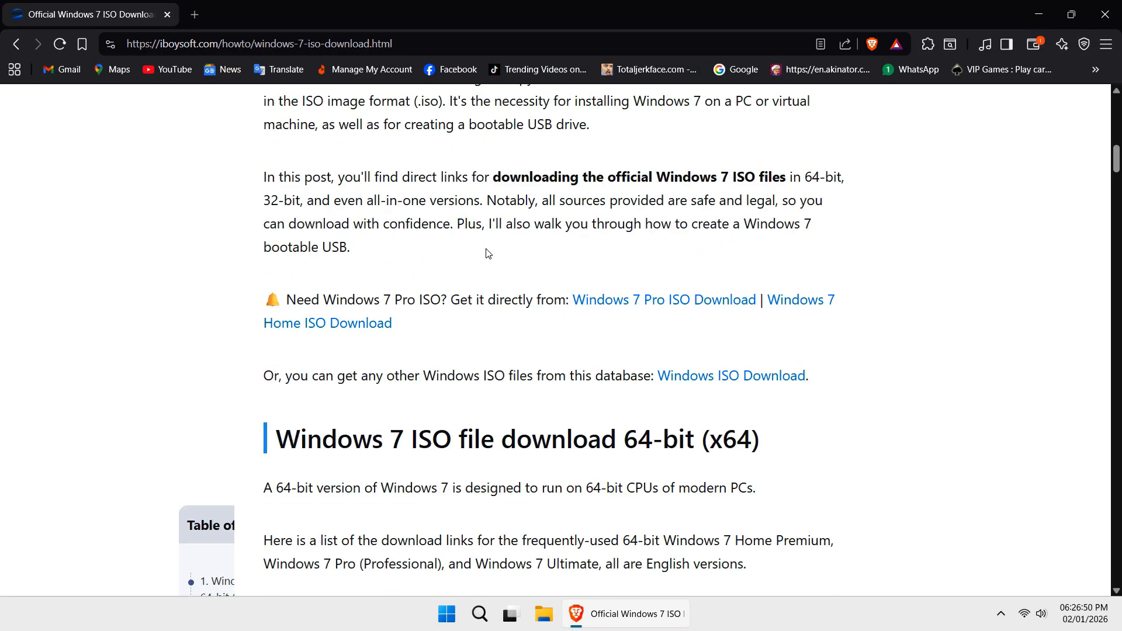
{"action": "scroll", "coordinate": [486, 253], "scroll_direction": "down", "scroll_amount": 6}
{"action": "scroll", "coordinate": [591, 222], "scroll_direction": "up", "scroll_amount": 1}
{"action": "scroll", "coordinate": [590, 222], "scroll_direction": "down", "scroll_amount": 1}
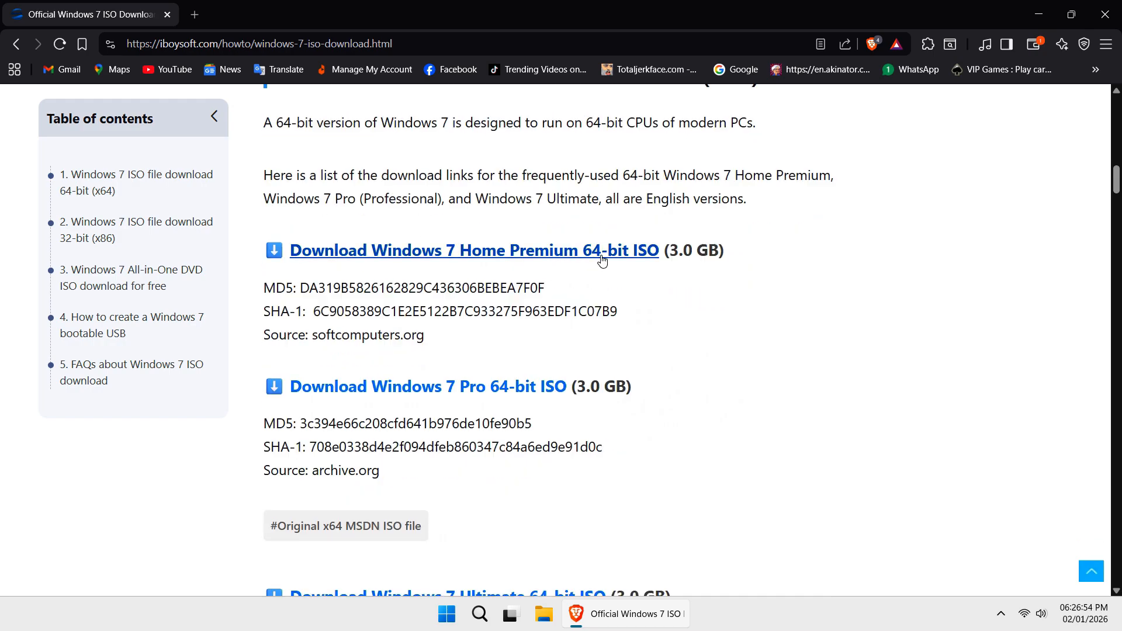
{"action": "scroll", "coordinate": [602, 261], "scroll_direction": "down", "scroll_amount": 5}
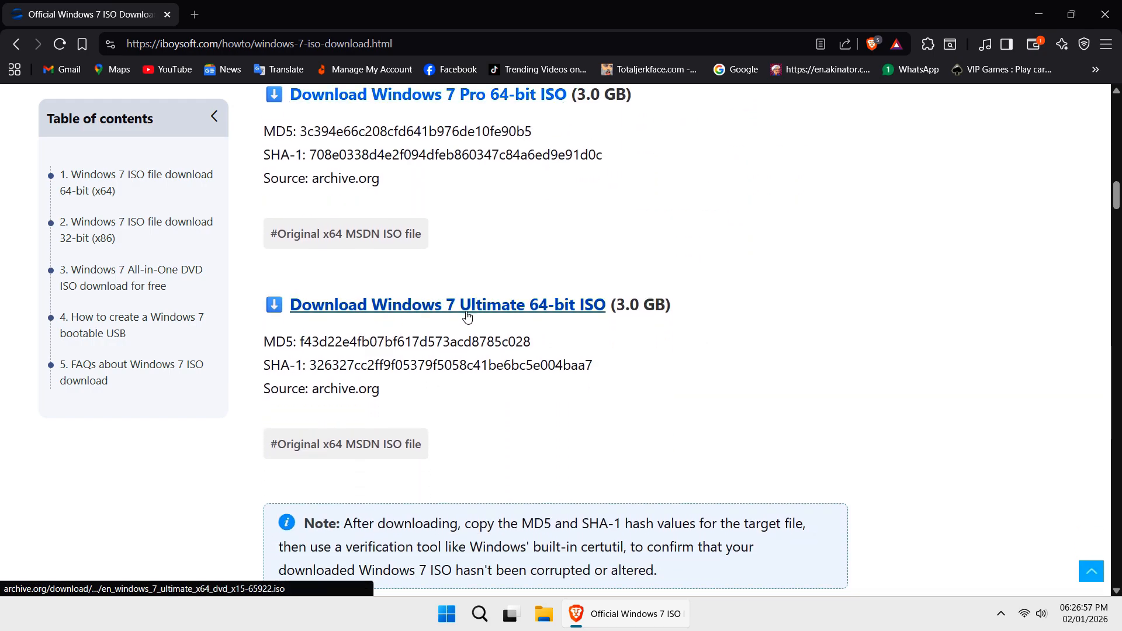
{"action": "left_click", "coordinate": [506, 306]}
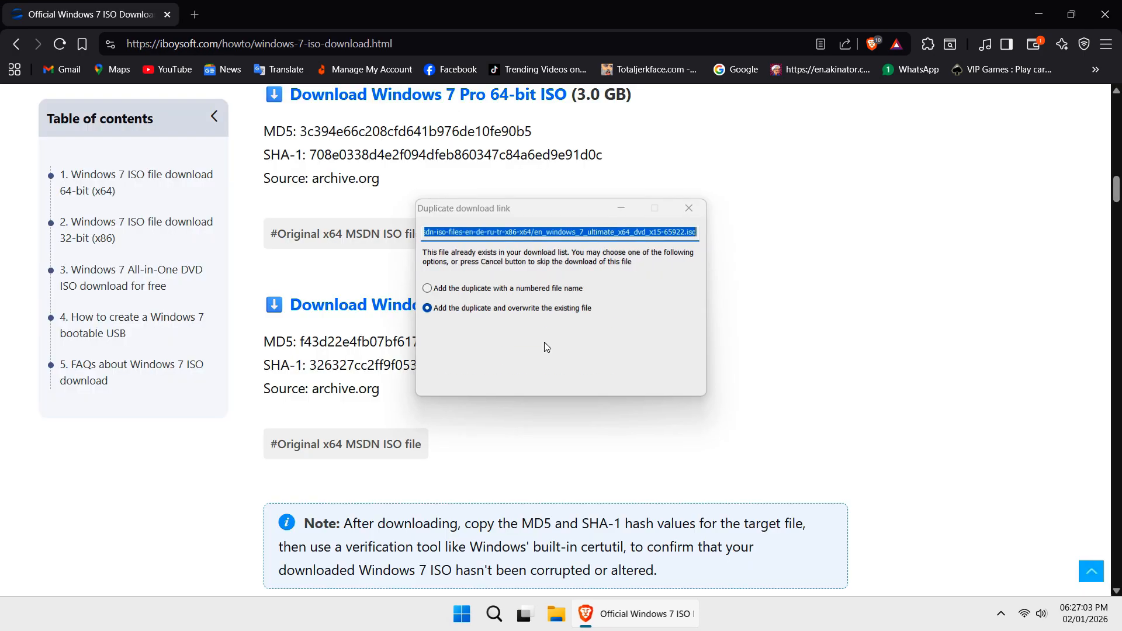
{"action": "left_click", "coordinate": [526, 356]}
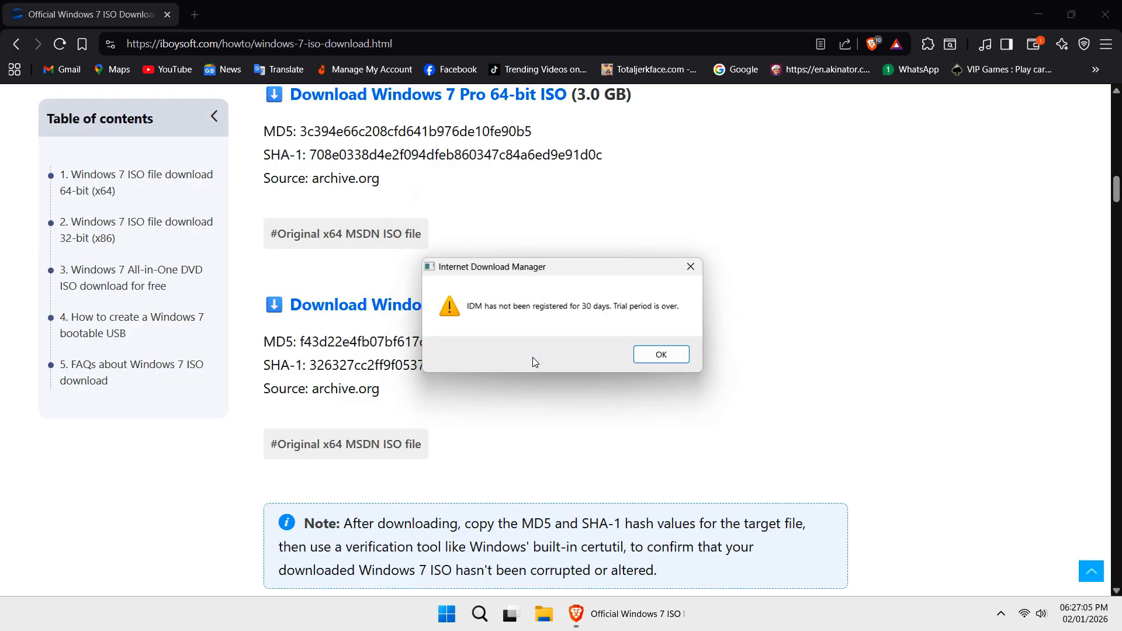
{"action": "left_click", "coordinate": [690, 270]}
{"action": "left_click", "coordinate": [677, 217]}
{"action": "left_click", "coordinate": [653, 284]}
{"action": "left_click", "coordinate": [526, 305]}
{"action": "left_click", "coordinate": [559, 370]}
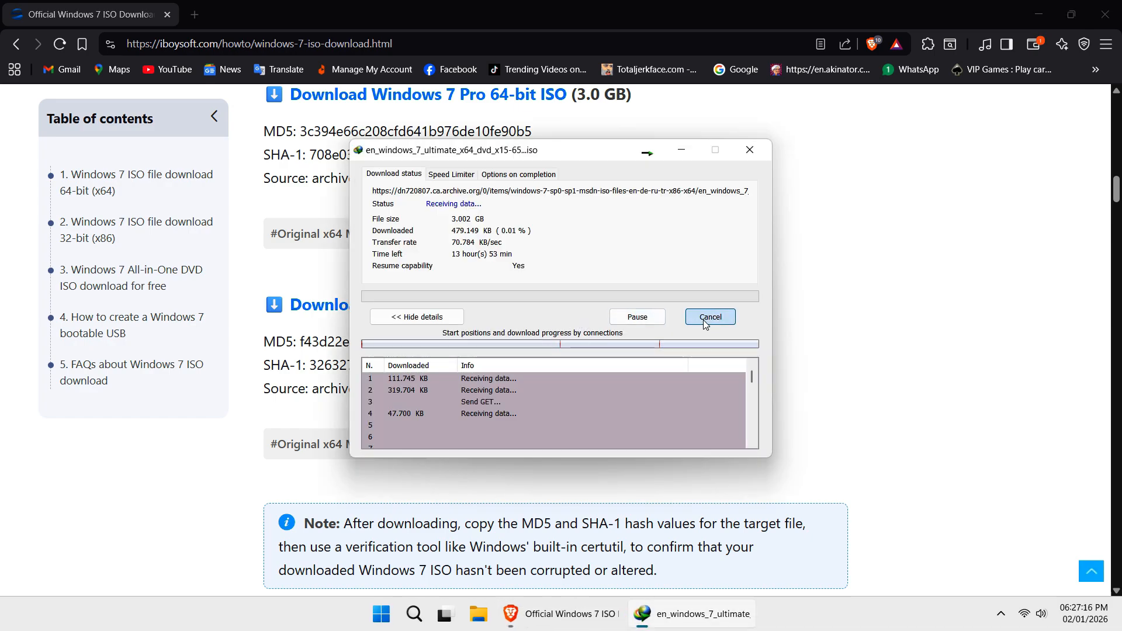
{"action": "left_click", "coordinate": [711, 317]}
Replace the ISO page with a fresh browser tab and search the web for "virtualbox".
{"action": "left_click", "coordinate": [195, 14]}
{"action": "left_click", "coordinate": [167, 15]}
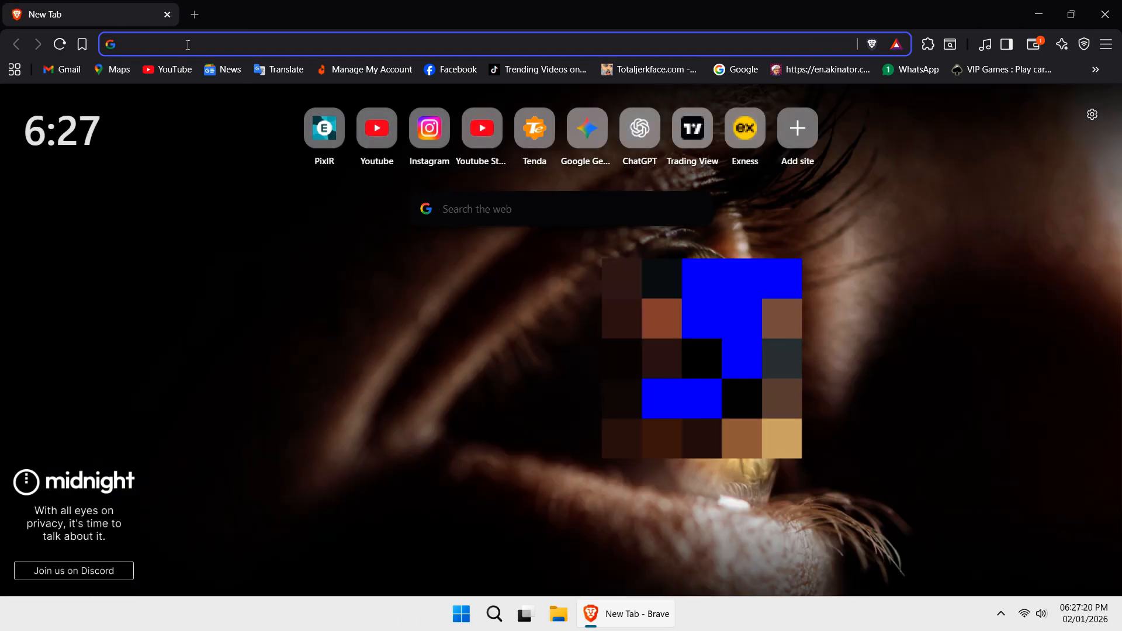
{"action": "left_click", "coordinate": [187, 45]}
{"action": "type", "text": "virtual bo"}
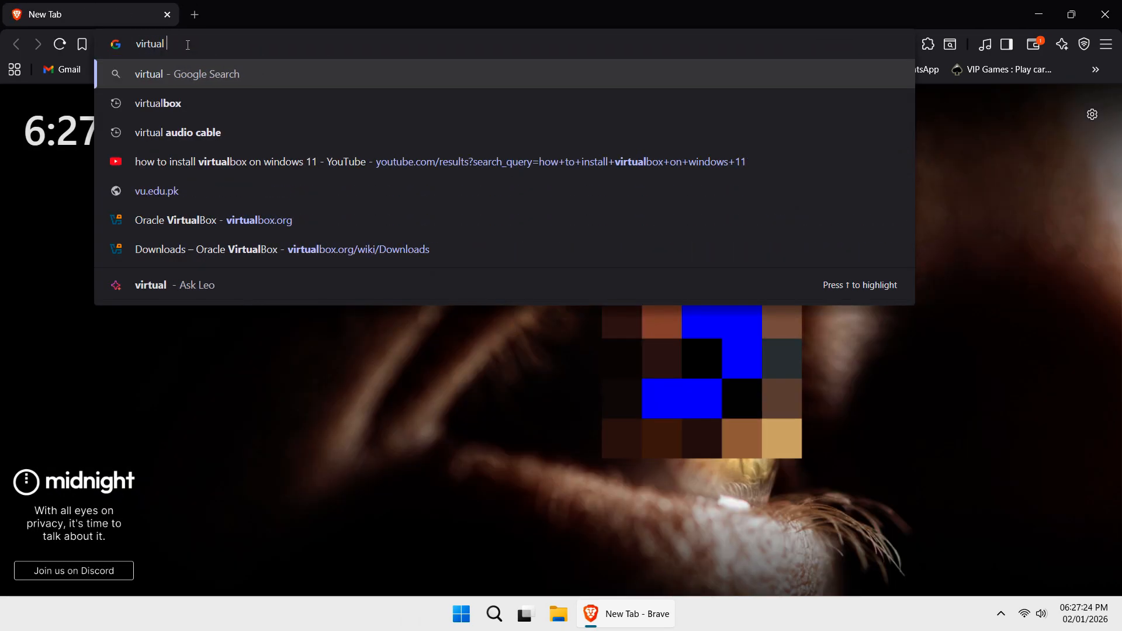
{"action": "key", "text": "Down"}
{"action": "key", "text": "Down"}
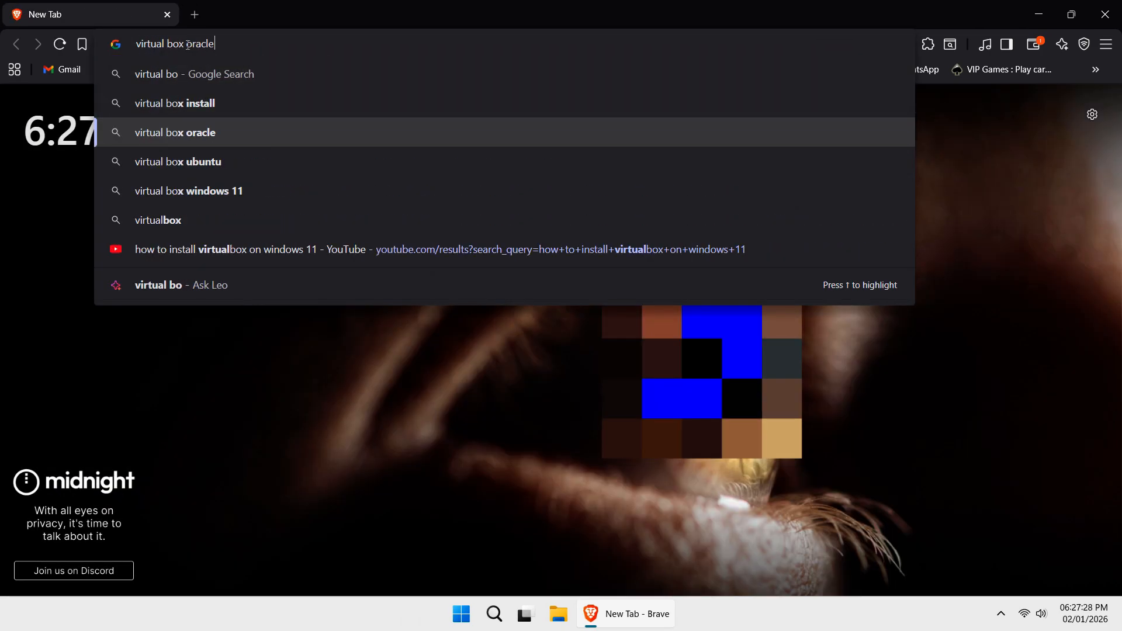
{"action": "key", "text": "Down"}
{"action": "key", "text": "Down"}
{"action": "key", "text": "Down"}
{"action": "key", "text": "Return"}
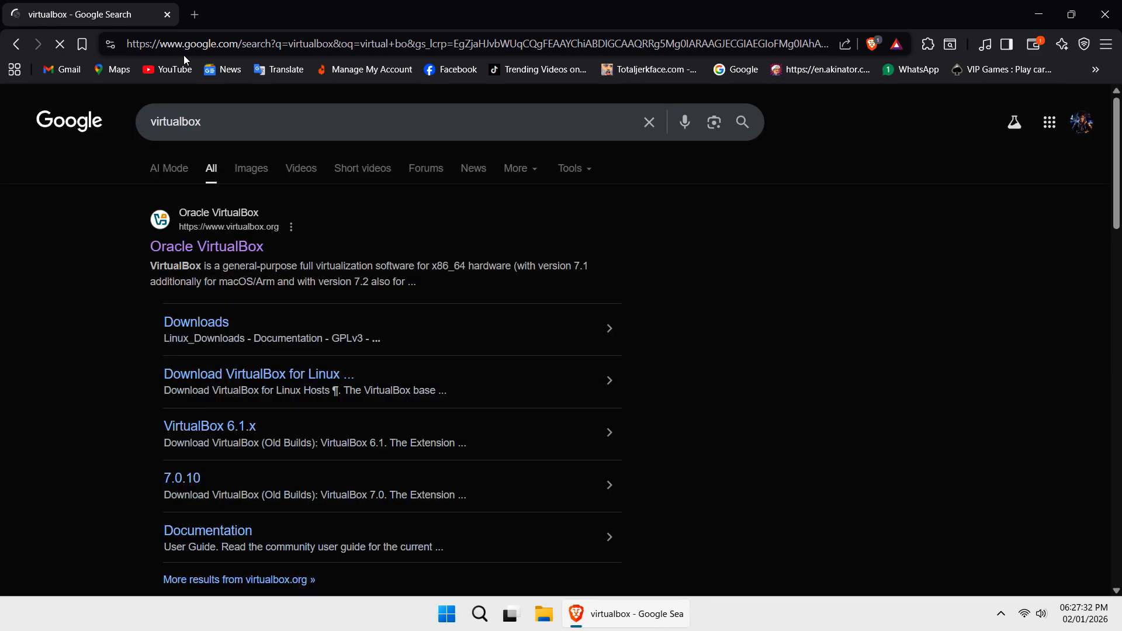
Open the official Oracle VirtualBox website from the results and go to its platform packages downloads.
{"action": "left_click", "coordinate": [204, 258]}
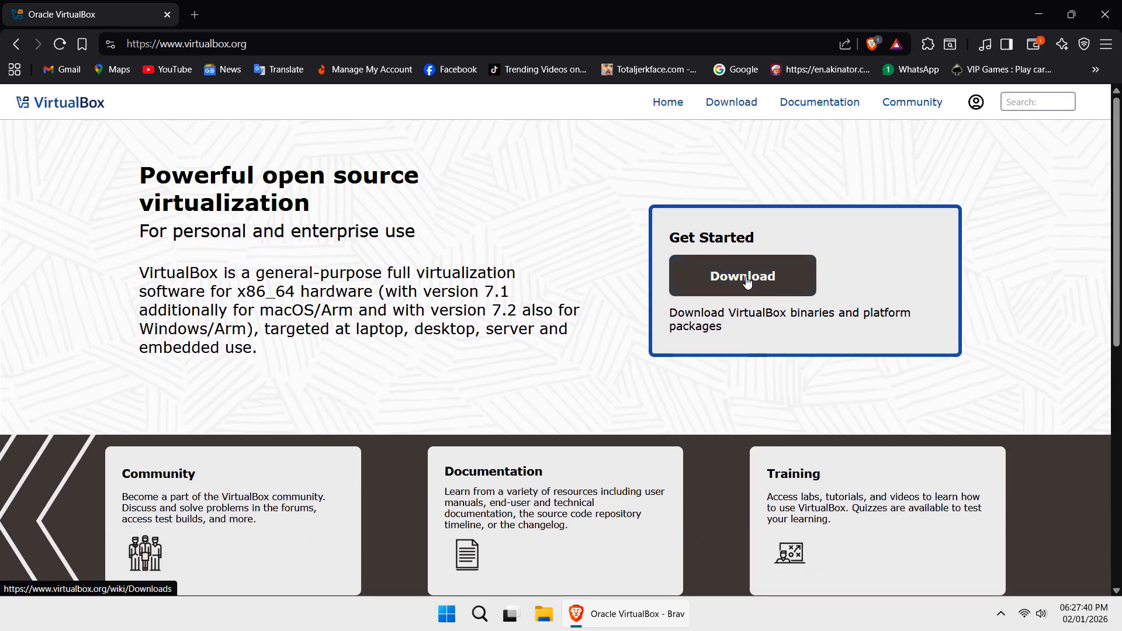
{"action": "left_click", "coordinate": [747, 282]}
{"action": "scroll", "coordinate": [285, 373], "scroll_direction": "down", "scroll_amount": 1}
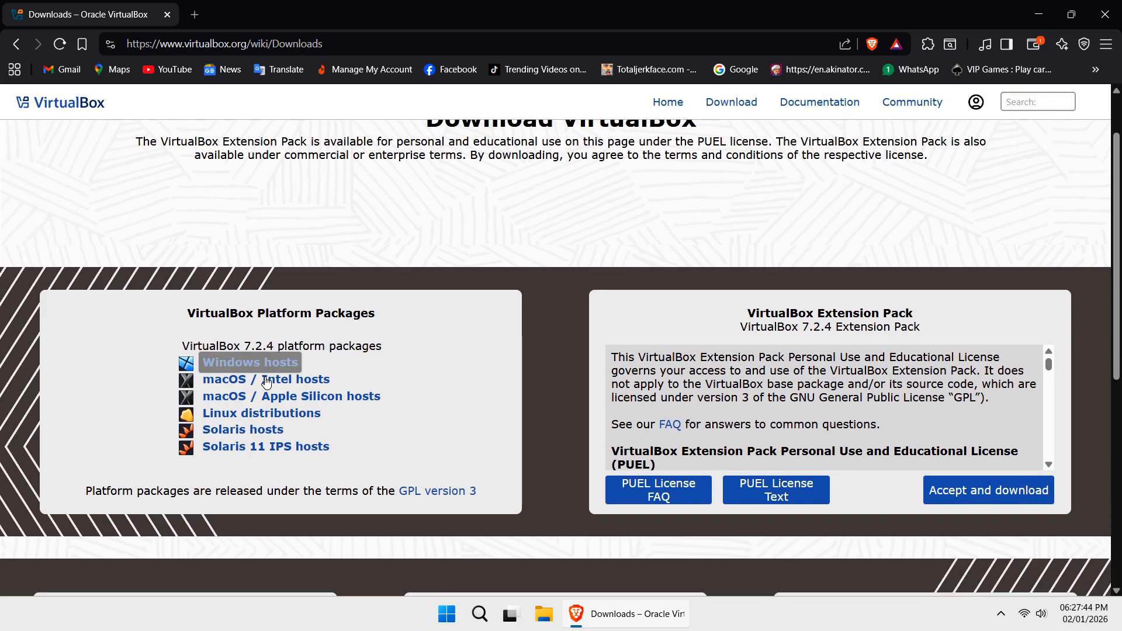
Start downloading the VirtualBox 7.2.4 package for Windows hosts, cancel the transfer and close the browser.
{"action": "left_click", "coordinate": [251, 364]}
{"action": "left_click", "coordinate": [654, 284]}
{"action": "left_click", "coordinate": [512, 298]}
{"action": "left_click", "coordinate": [694, 266]}
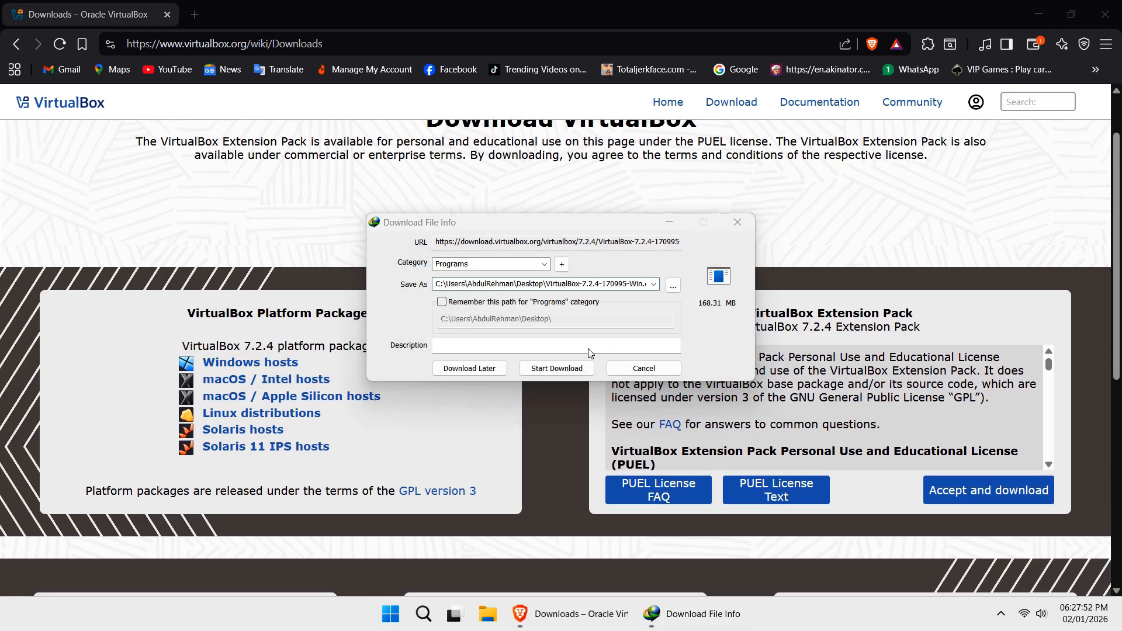
{"action": "left_click", "coordinate": [570, 373]}
{"action": "left_click", "coordinate": [562, 372]}
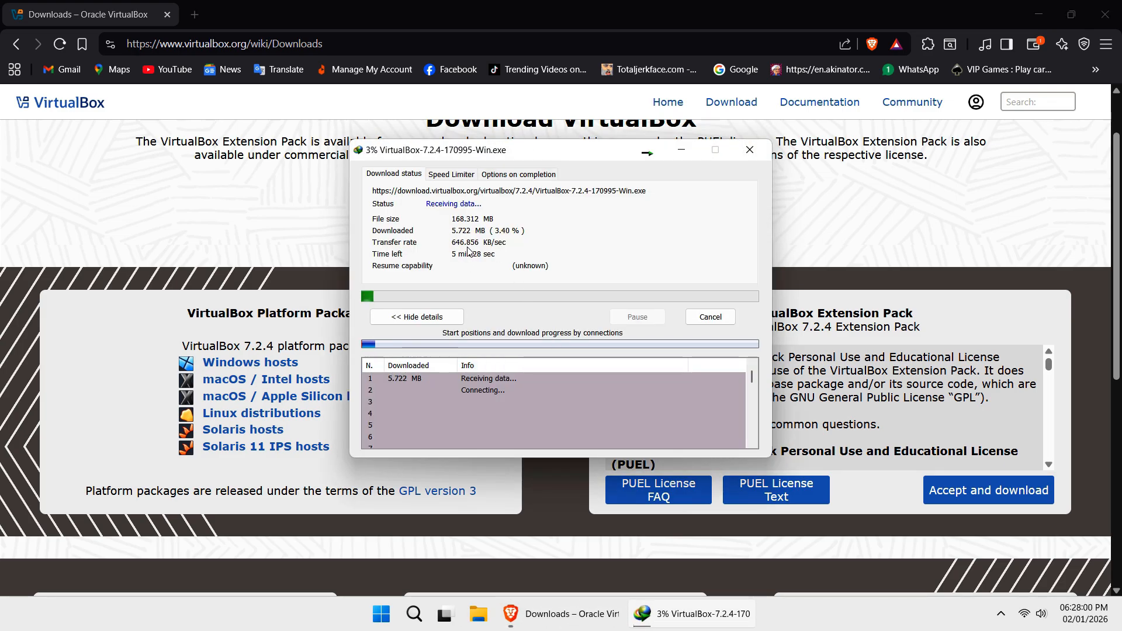
{"action": "left_click", "coordinate": [710, 317]}
{"action": "left_click", "coordinate": [1097, 21]}
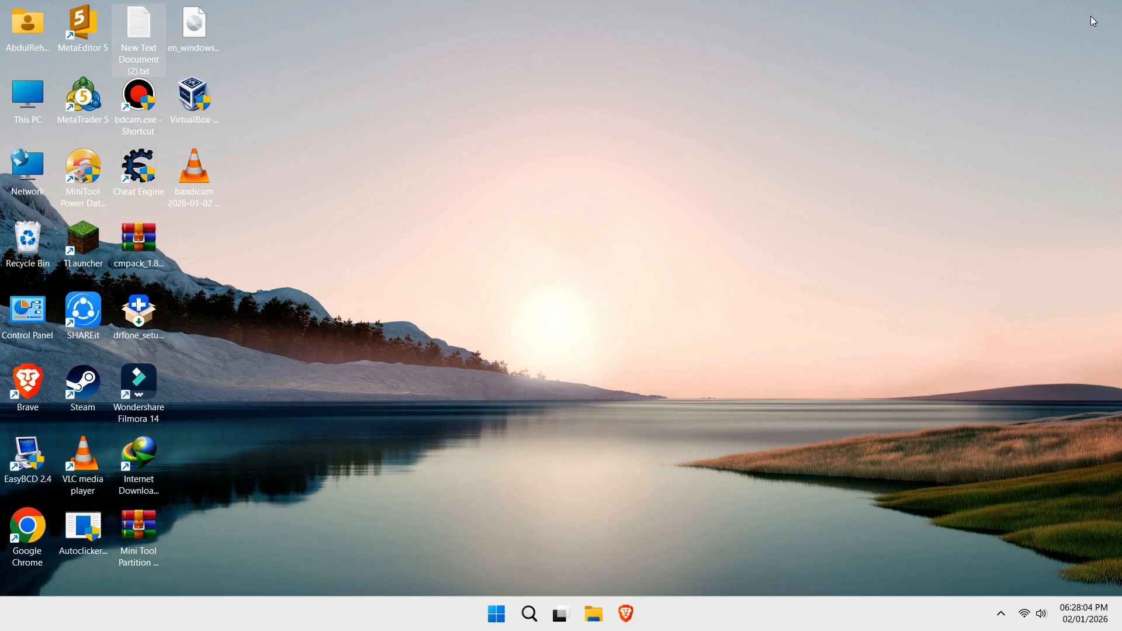
Run the VirtualBox 7.0.12 installer from the desktop and install it with the default features and location, launching VirtualBox at the end.
{"action": "left_click", "coordinate": [191, 110]}
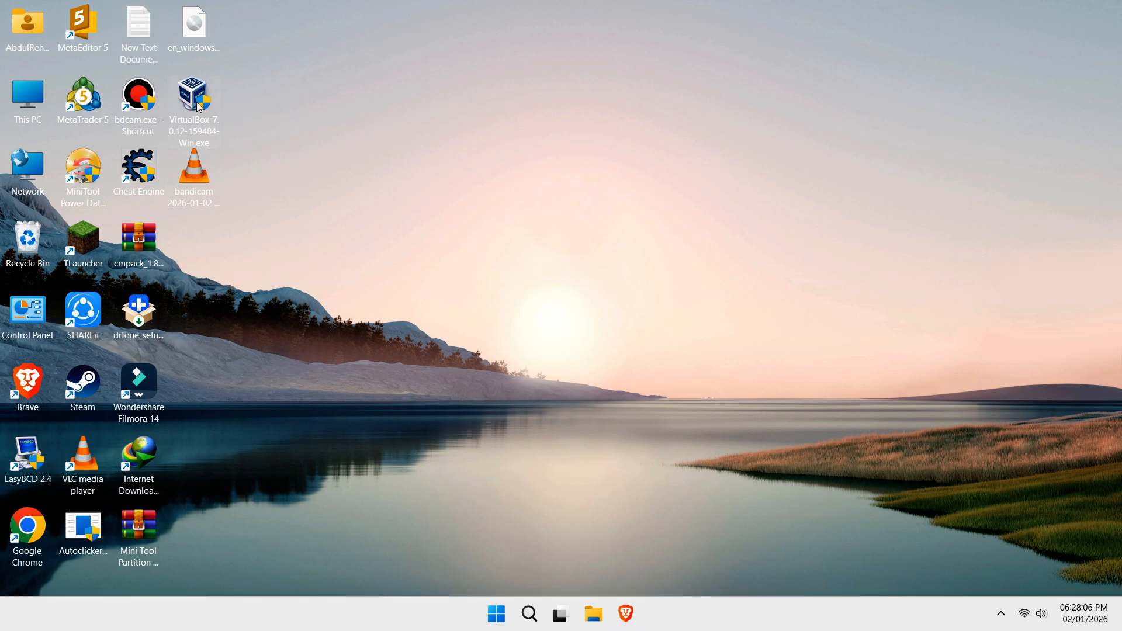
{"action": "double_click", "coordinate": [194, 108]}
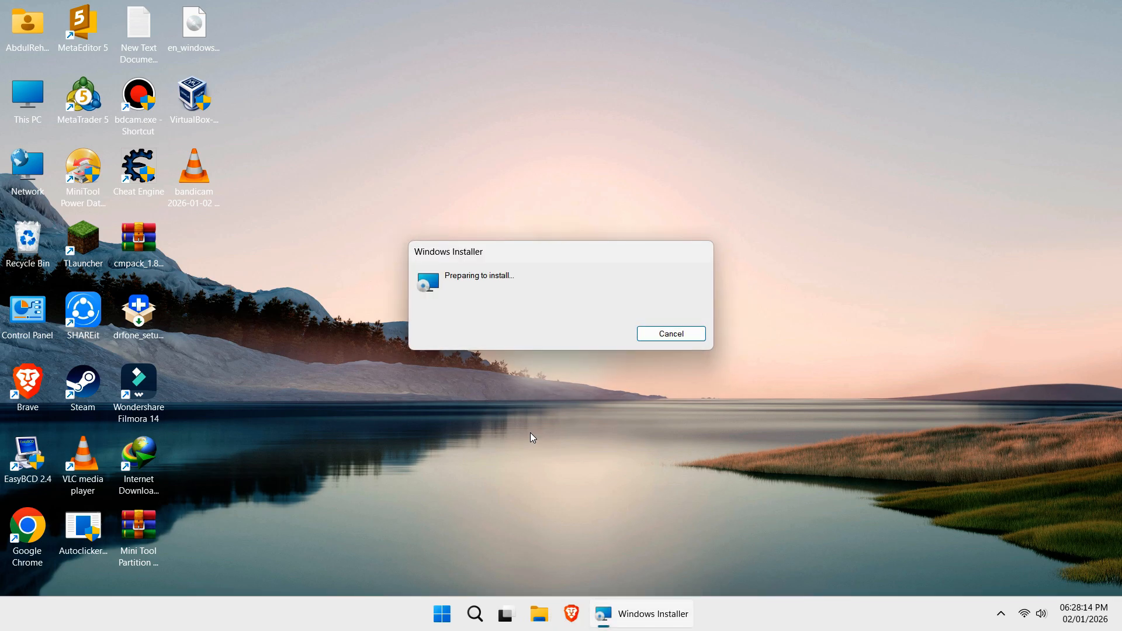
{"action": "left_click", "coordinate": [631, 421]}
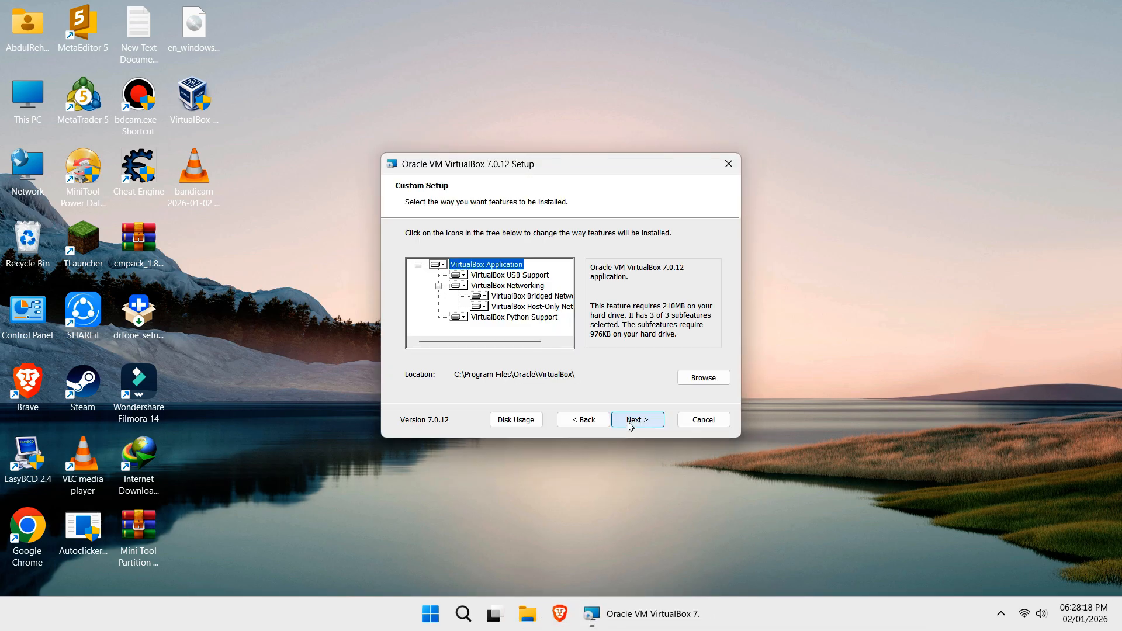
{"action": "left_click", "coordinate": [631, 421]}
{"action": "left_click", "coordinate": [632, 421]}
{"action": "left_click", "coordinate": [631, 421]}
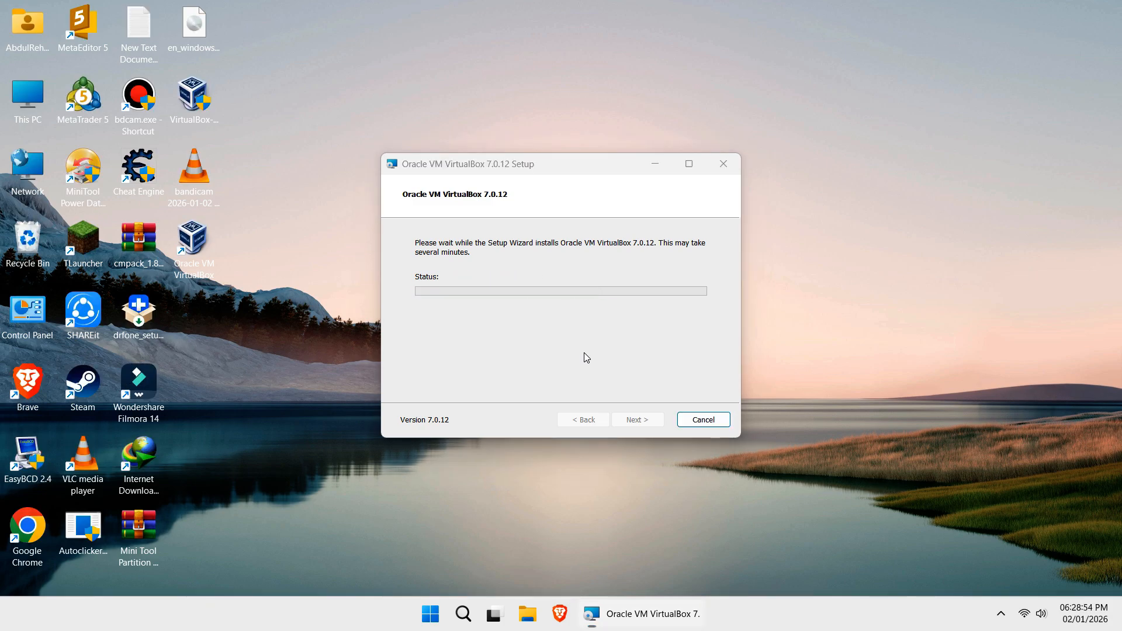
{"action": "left_click", "coordinate": [637, 420]}
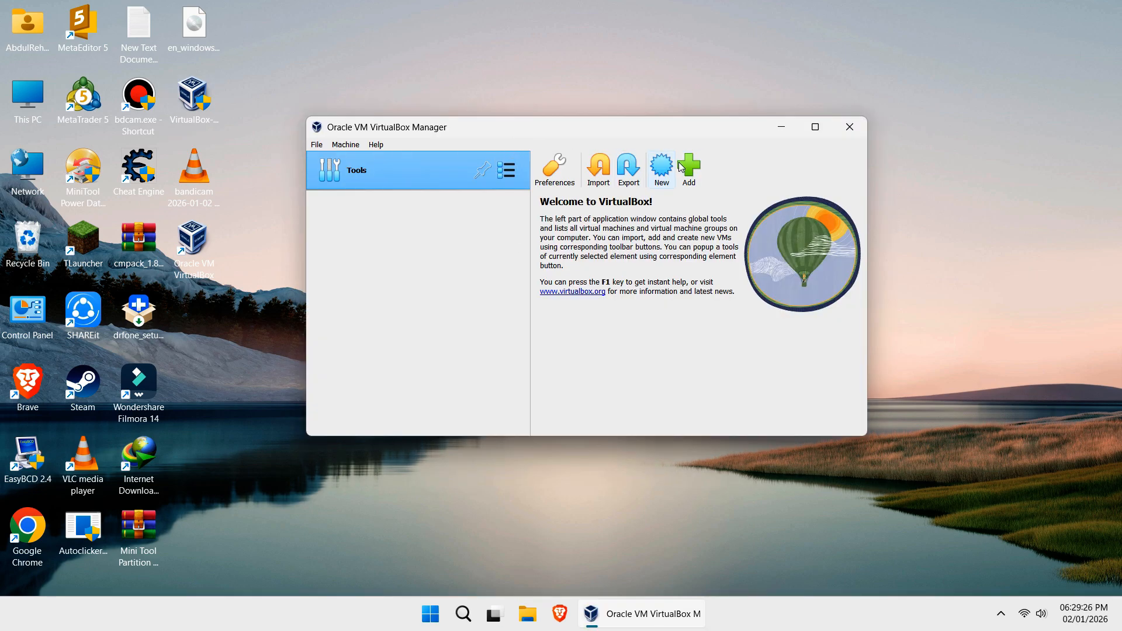
Start a new virtual machine and name it "Windows 7".
{"action": "left_click", "coordinate": [670, 182]}
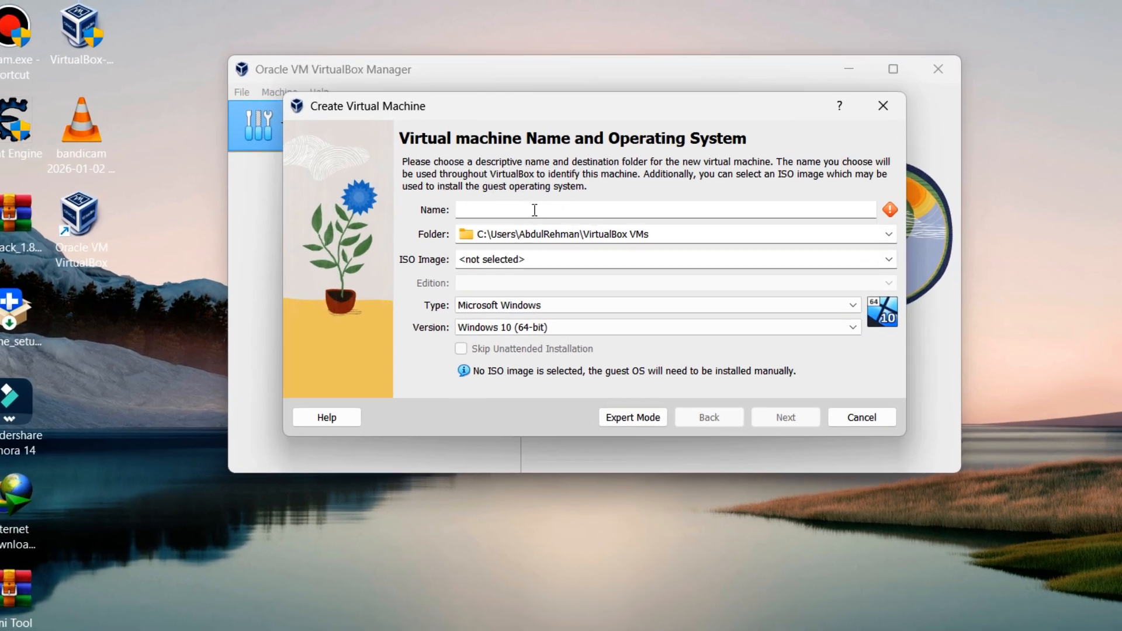
{"action": "type", "text": "Wind"}
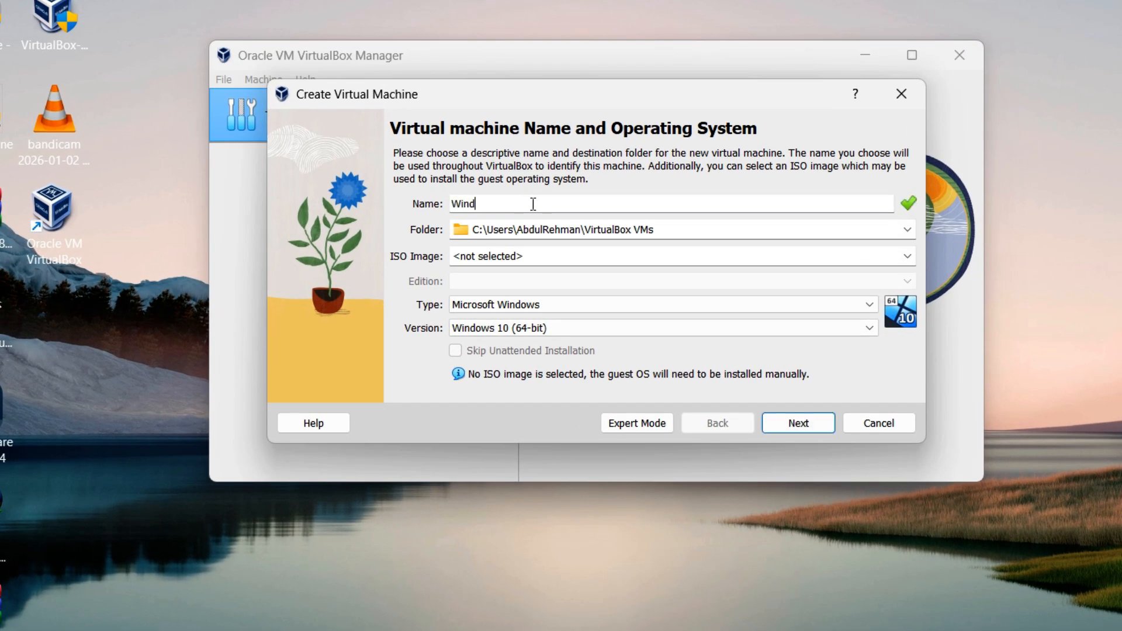
{"action": "type", "text": "ows 7"}
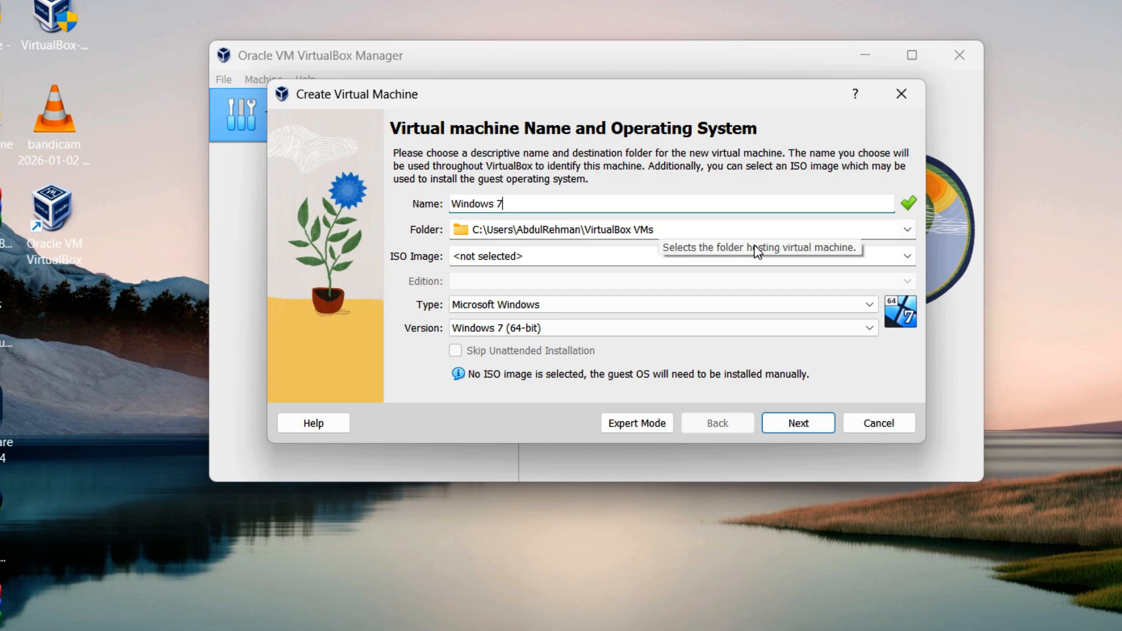
Choose another location for the machine folder and browse to Virtual Bpx Windows 11 on New Volume (F:).
{"action": "left_click", "coordinate": [908, 229]}
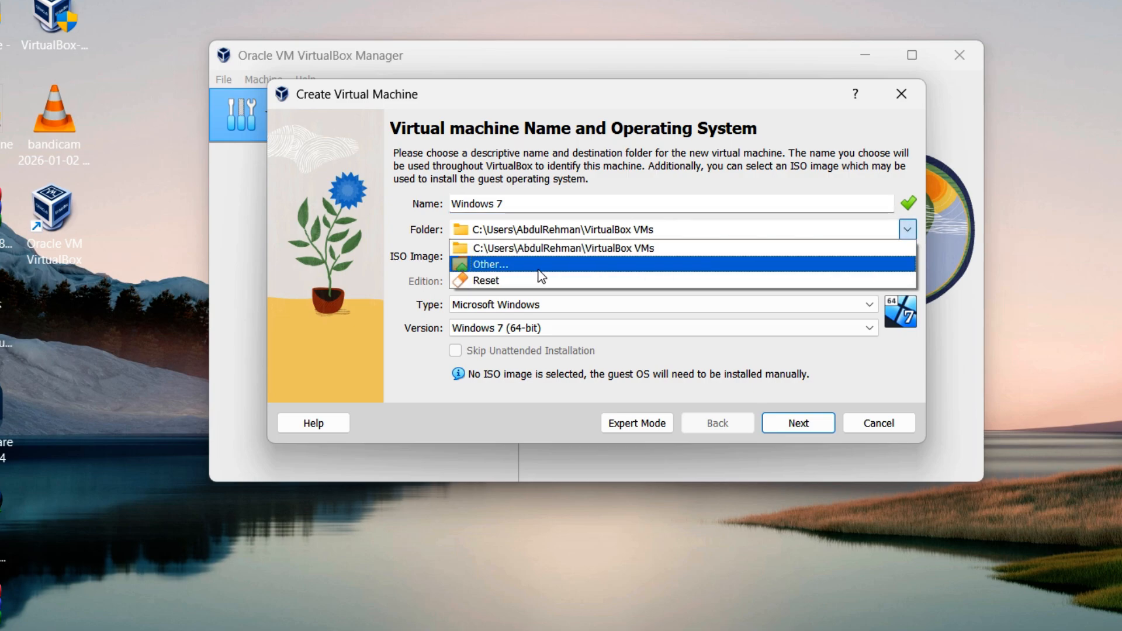
{"action": "left_click", "coordinate": [503, 265]}
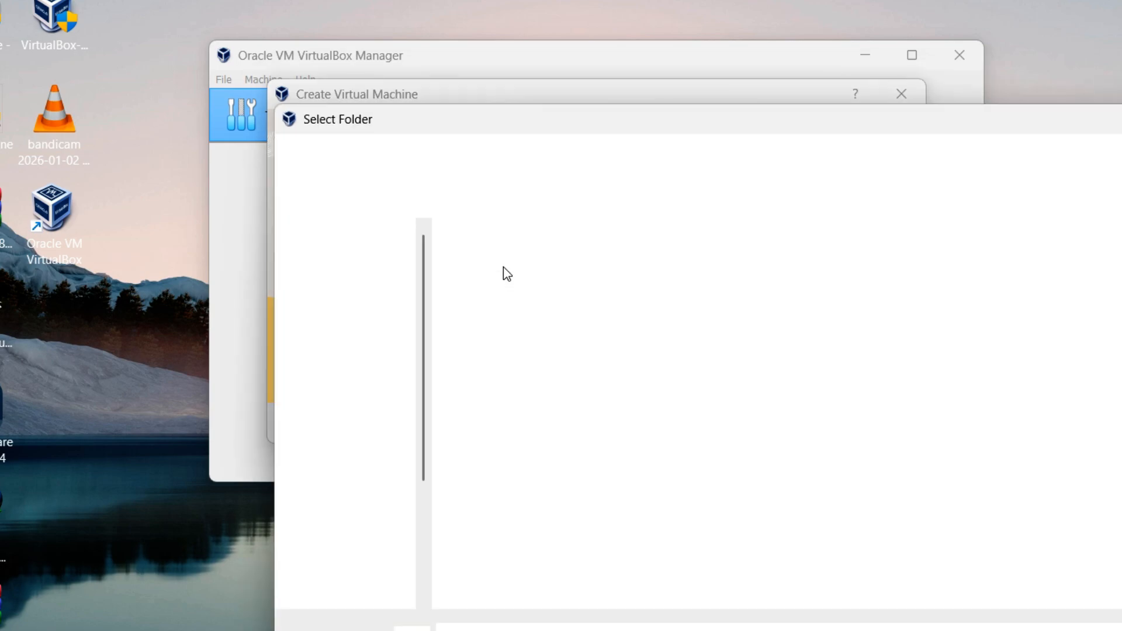
{"action": "scroll", "coordinate": [286, 386], "scroll_direction": "down", "scroll_amount": 3}
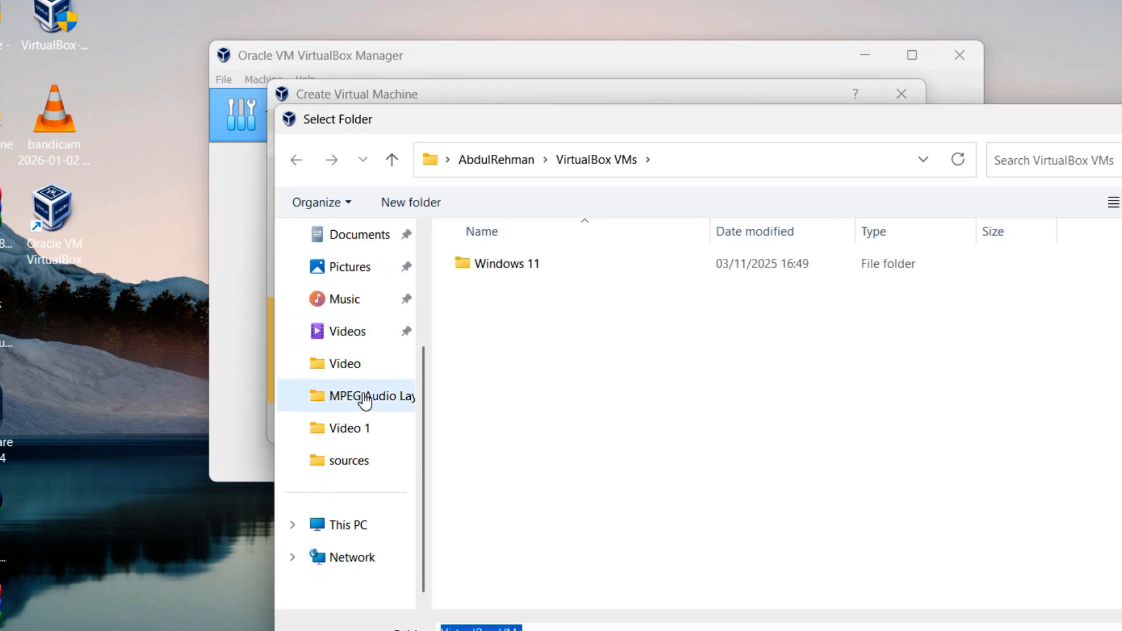
{"action": "left_click", "coordinate": [350, 525]}
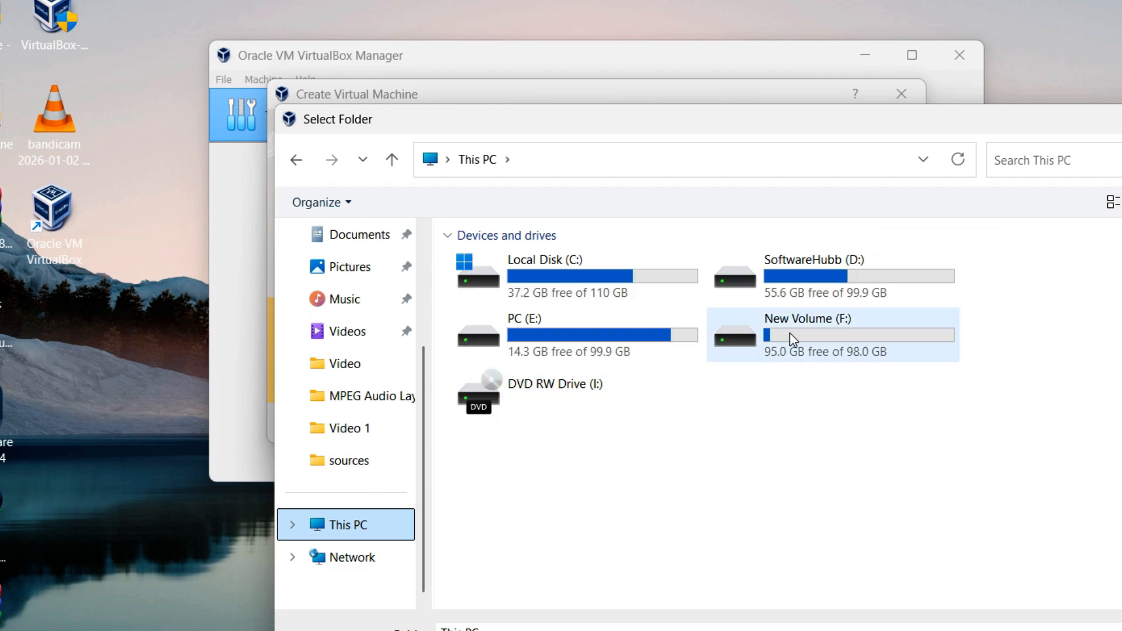
{"action": "double_click", "coordinate": [798, 340]}
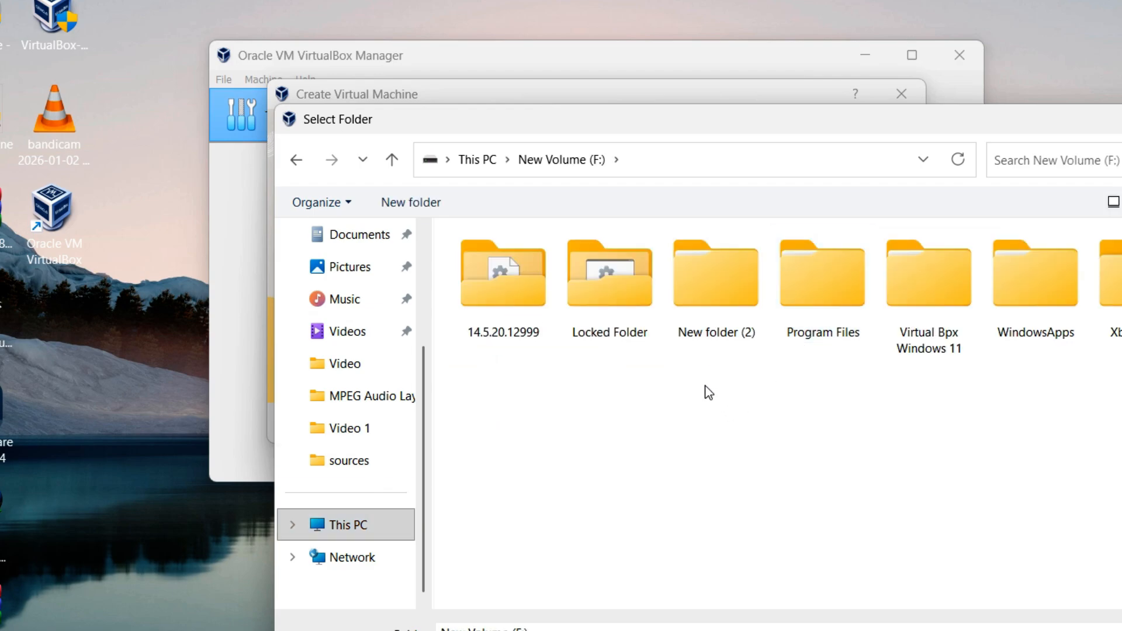
{"action": "double_click", "coordinate": [924, 330]}
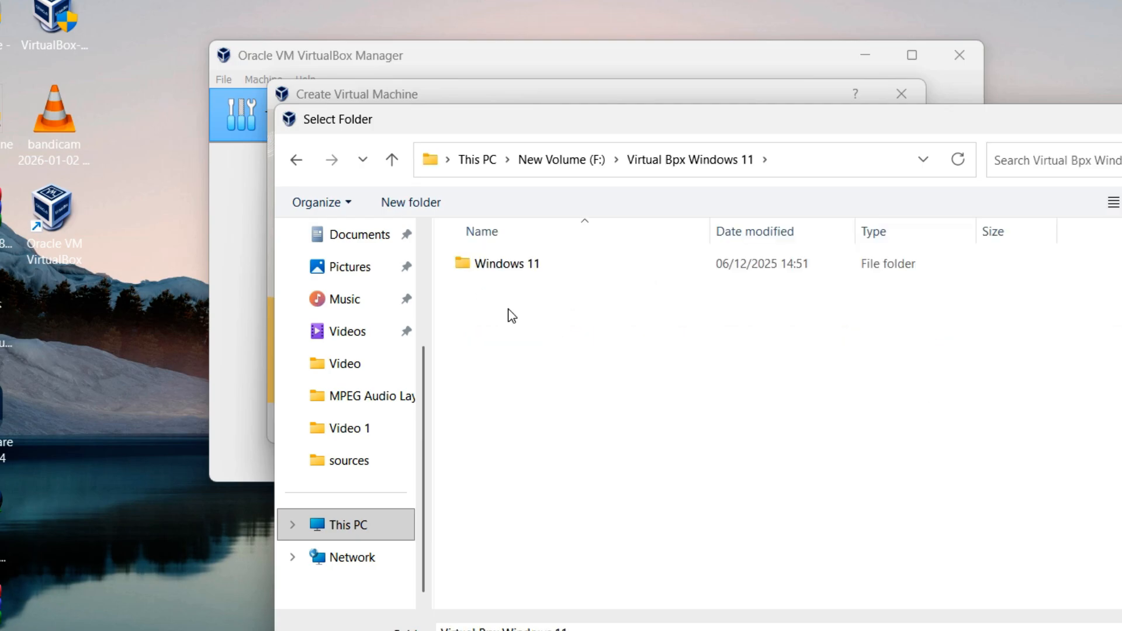
Create a folder named "Windows 7" inside Virtual Bpx Windows 11 and choose it as the machine folder.
{"action": "right_click", "coordinate": [510, 311]}
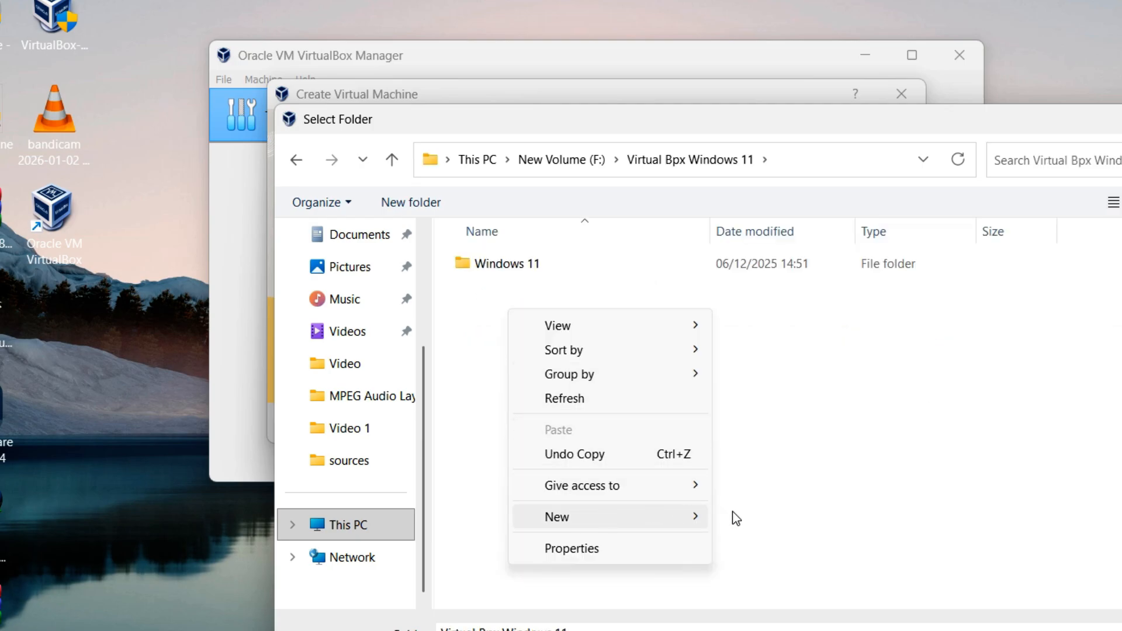
{"action": "mouse_move", "coordinate": [671, 518]}
{"action": "left_click", "coordinate": [736, 219]}
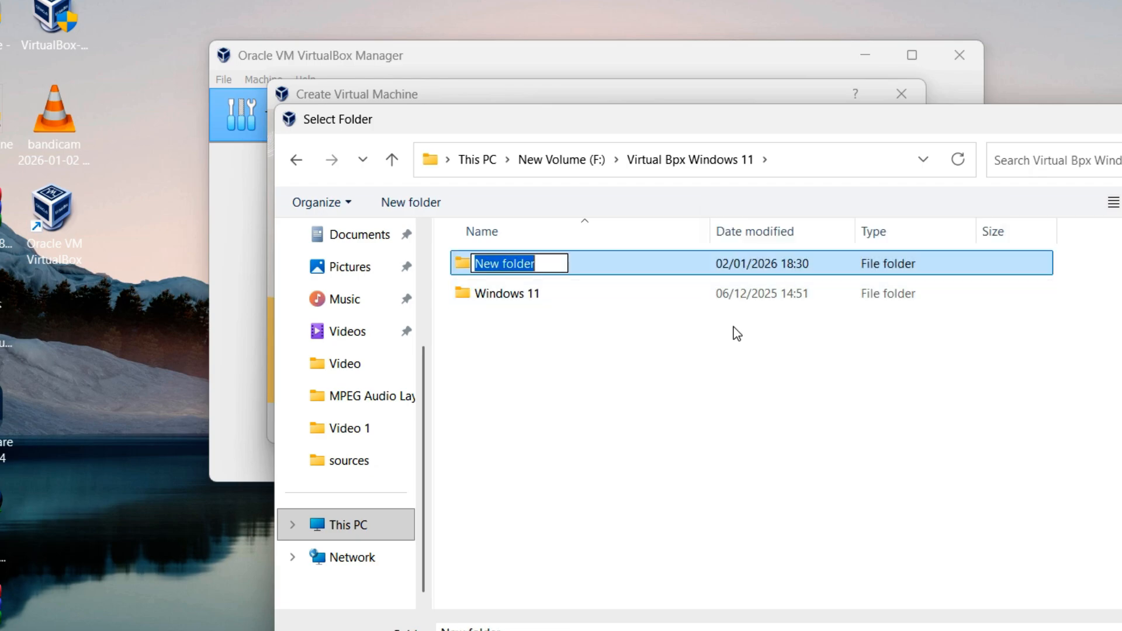
{"action": "type", "text": "W"}
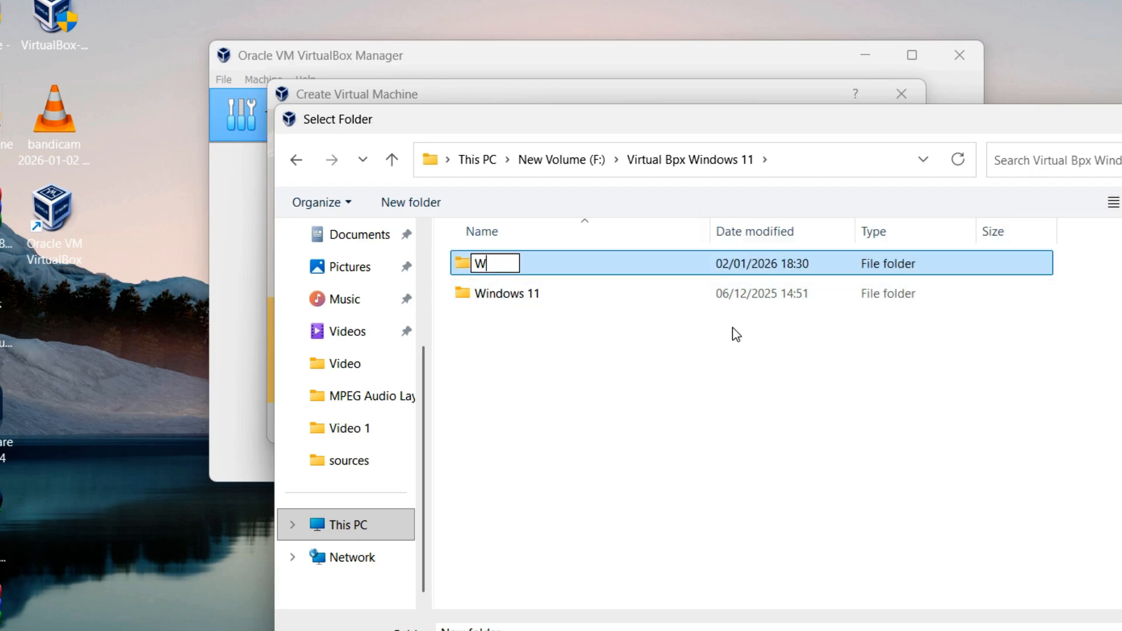
{"action": "type", "text": "indows 7"}
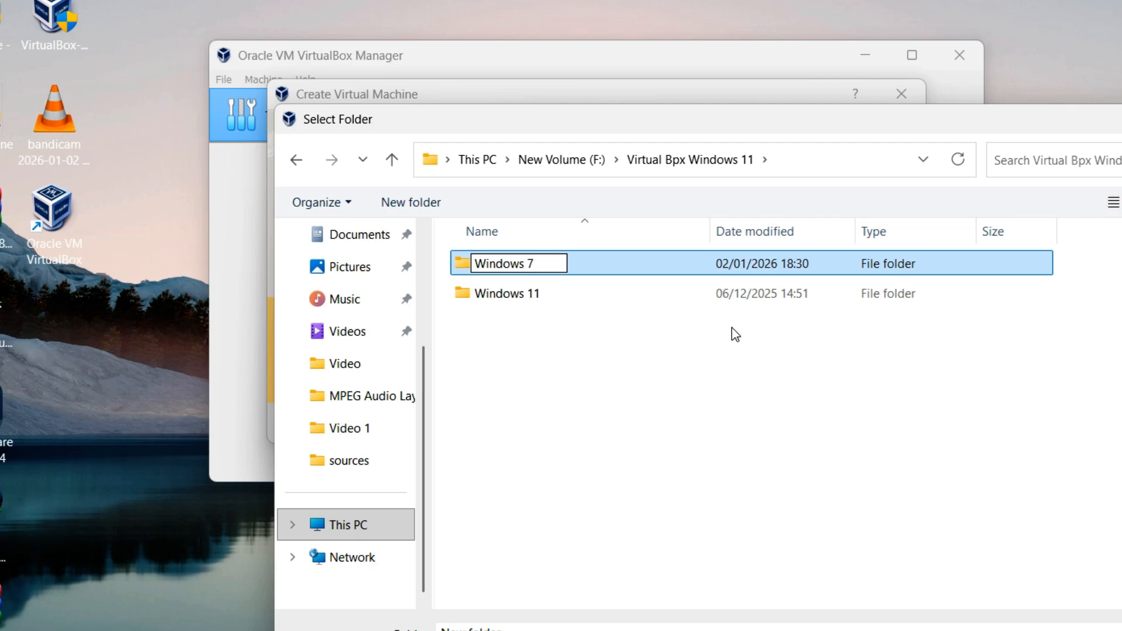
{"action": "left_click", "coordinate": [726, 335]}
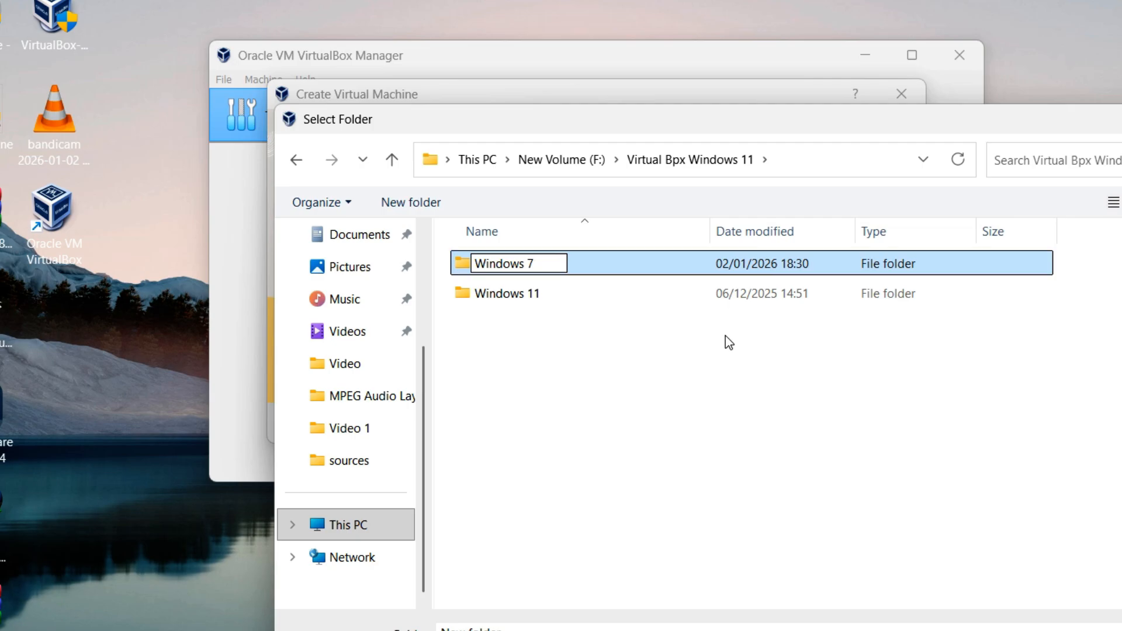
{"action": "left_click", "coordinate": [565, 271]}
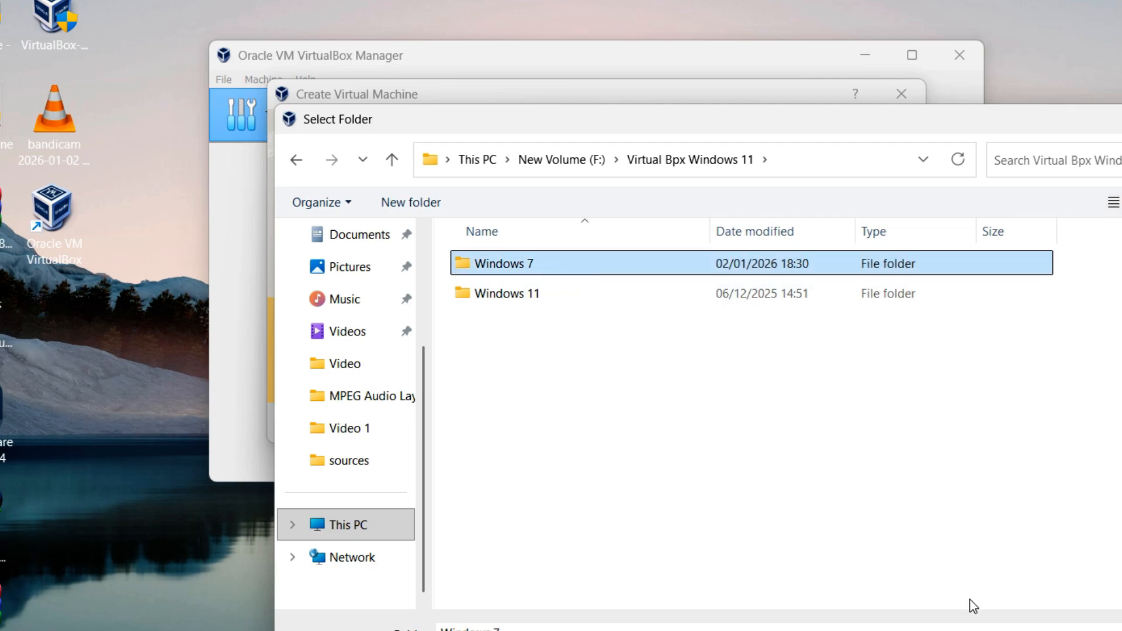
{"action": "key", "text": "Return"}
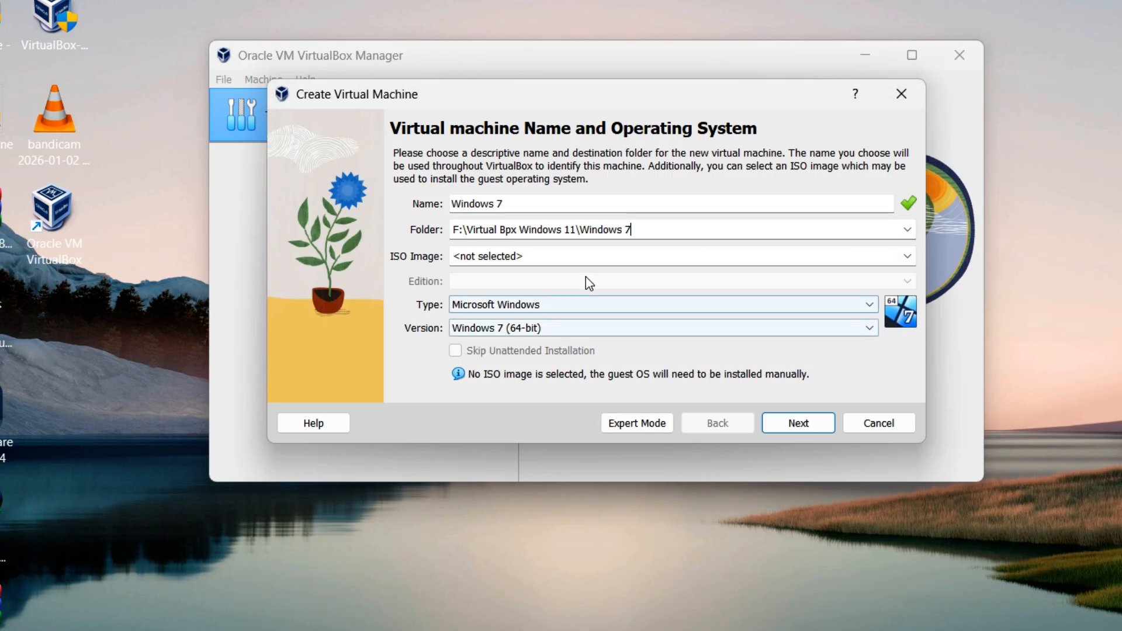
Select en_windows_7_ultimate_x64_dvd.iso from the desktop as the ISO image and skip the unattended installation, continuing to the hardware settings.
{"action": "left_click", "coordinate": [567, 262]}
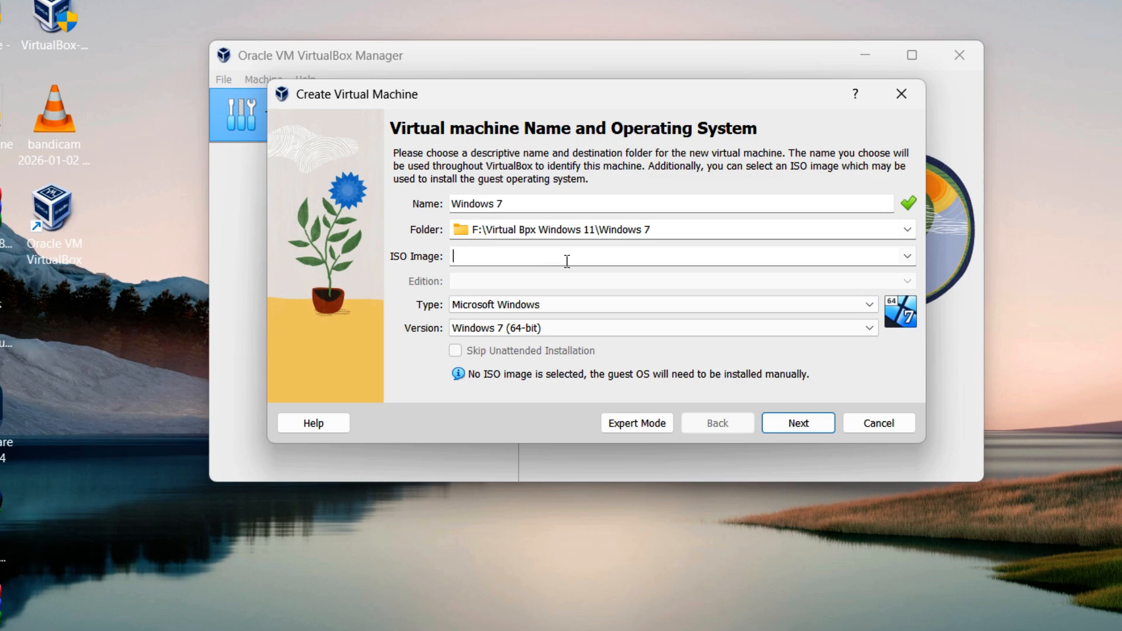
{"action": "left_click", "coordinate": [905, 257]}
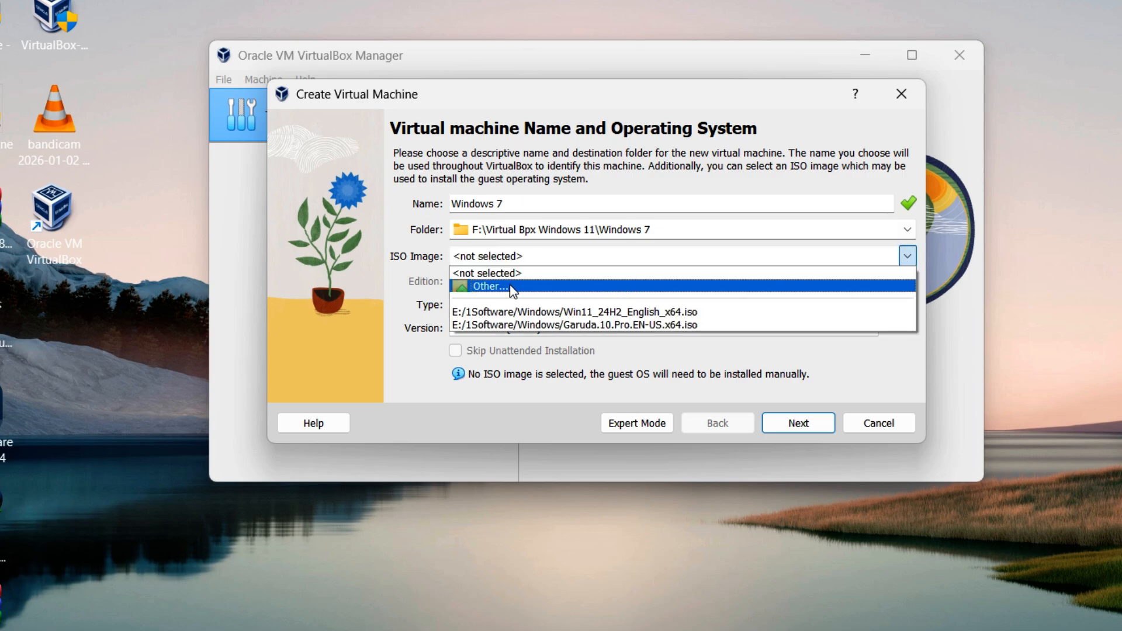
{"action": "left_click", "coordinate": [510, 286]}
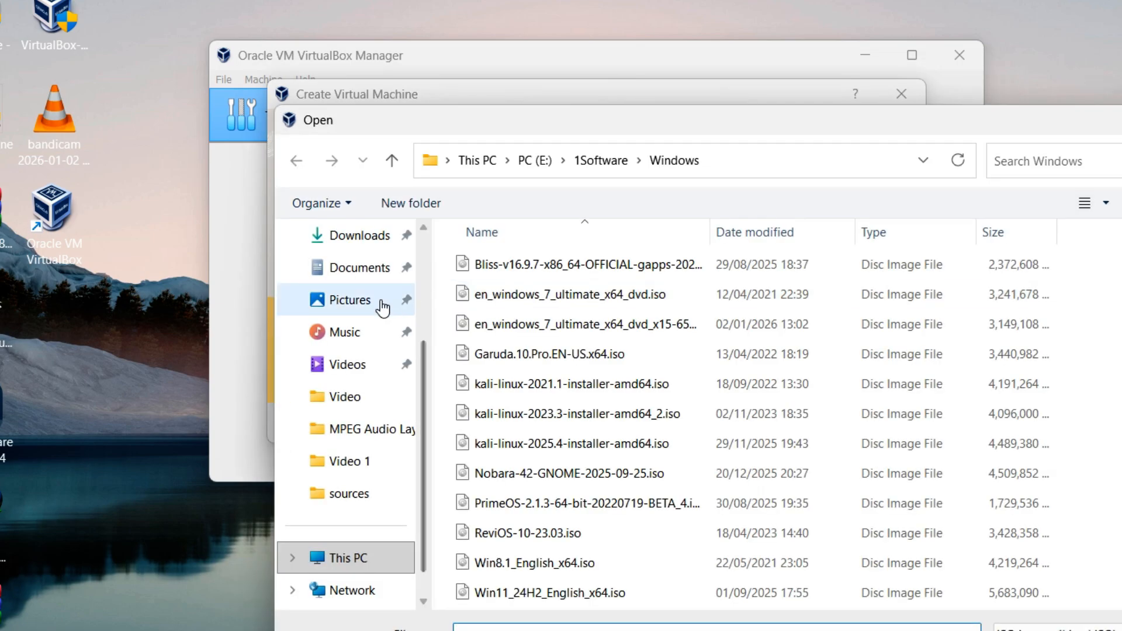
{"action": "scroll", "coordinate": [374, 306], "scroll_direction": "up", "scroll_amount": 3}
{"action": "left_click", "coordinate": [363, 374]}
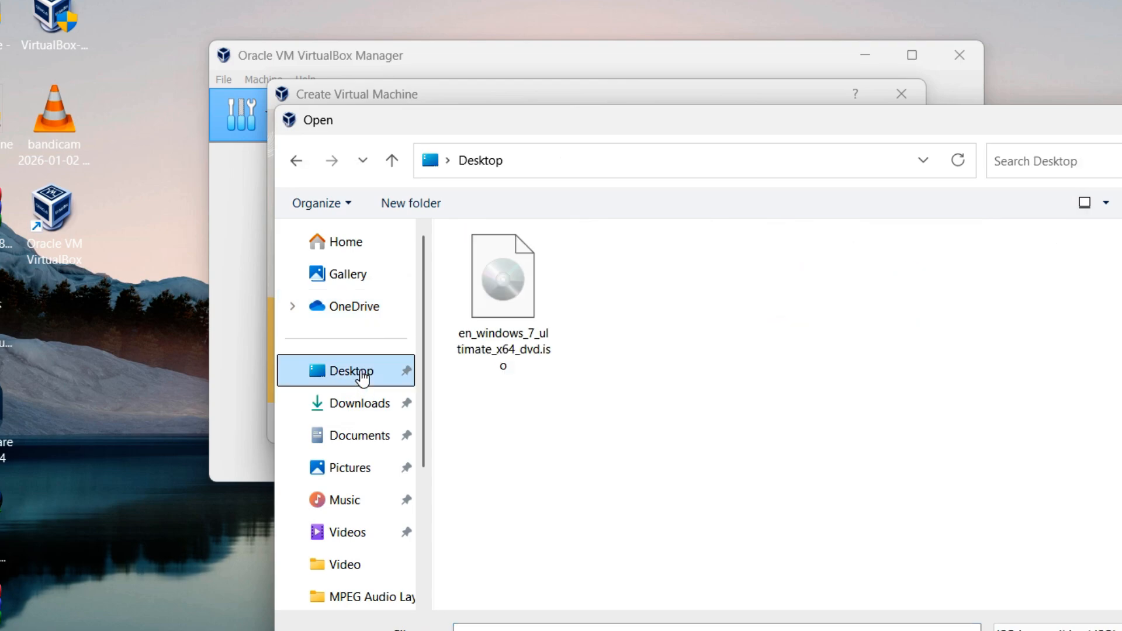
{"action": "double_click", "coordinate": [523, 300]}
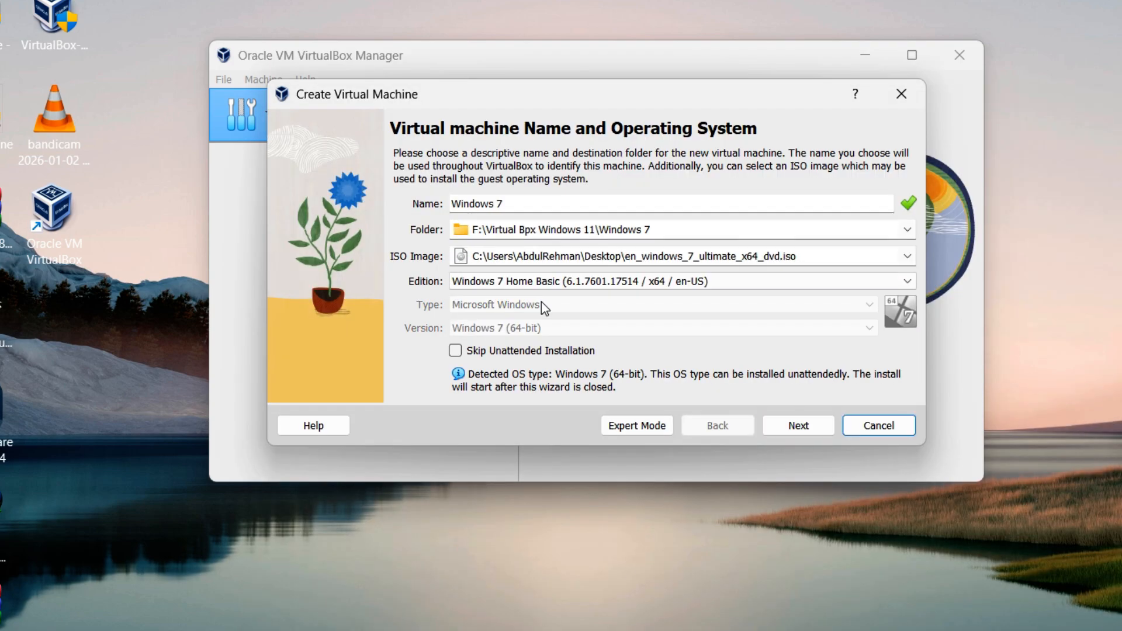
{"action": "left_click", "coordinate": [487, 352]}
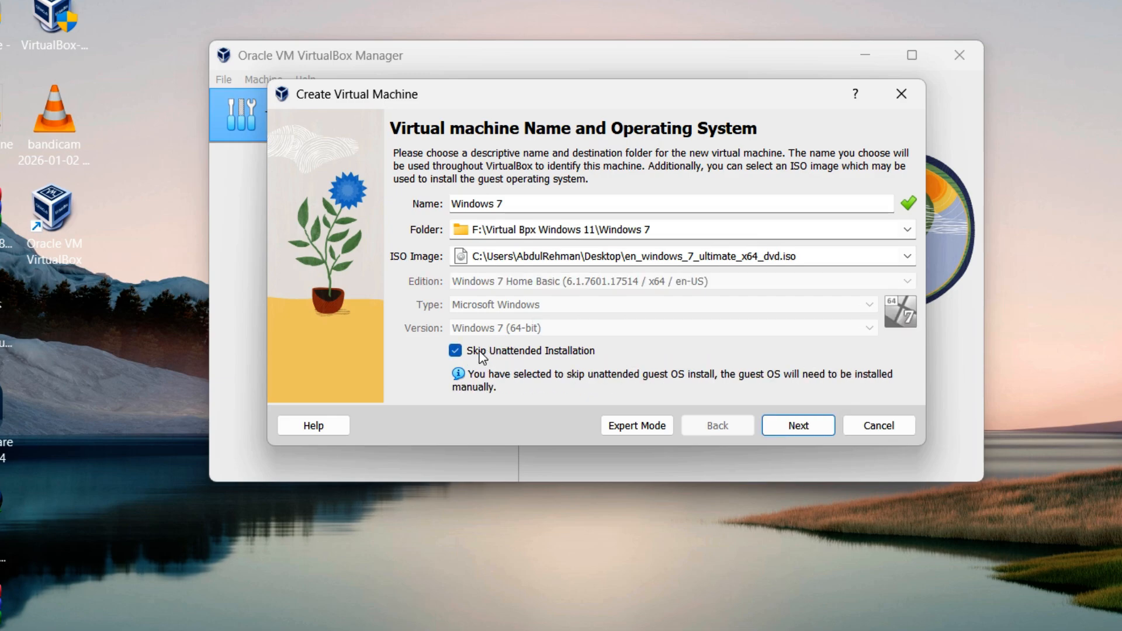
{"action": "left_click", "coordinate": [793, 432]}
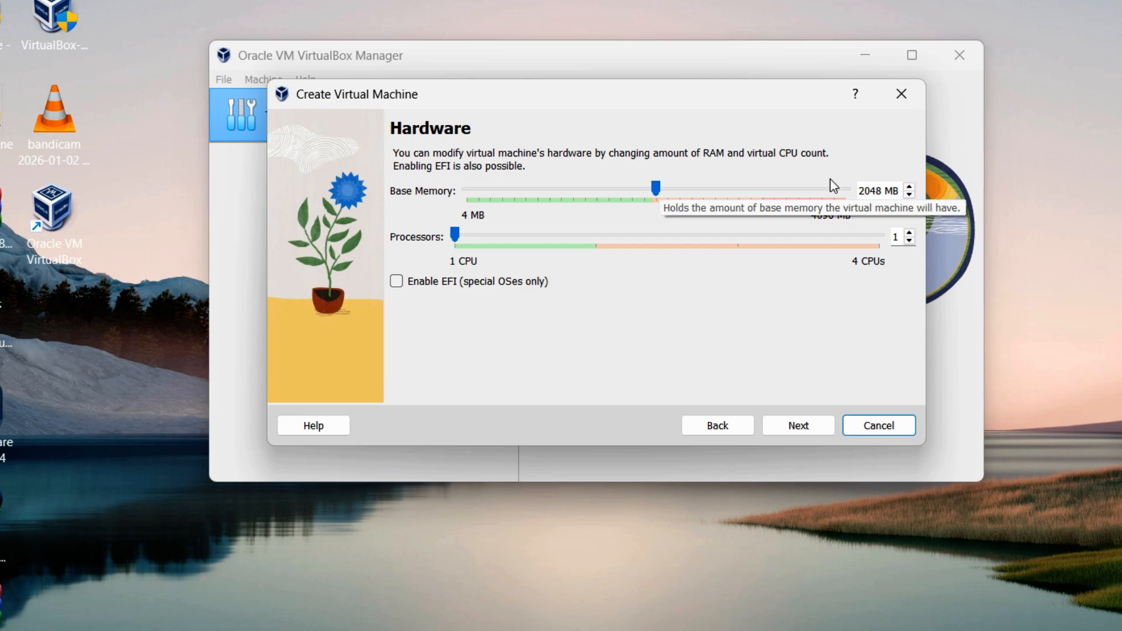
Keep the base memory at 2048 MB, assign 2 processors and continue to the virtual hard disk settings.
{"action": "left_click_drag", "start_coordinate": [652, 191], "coordinate": [681, 189]}
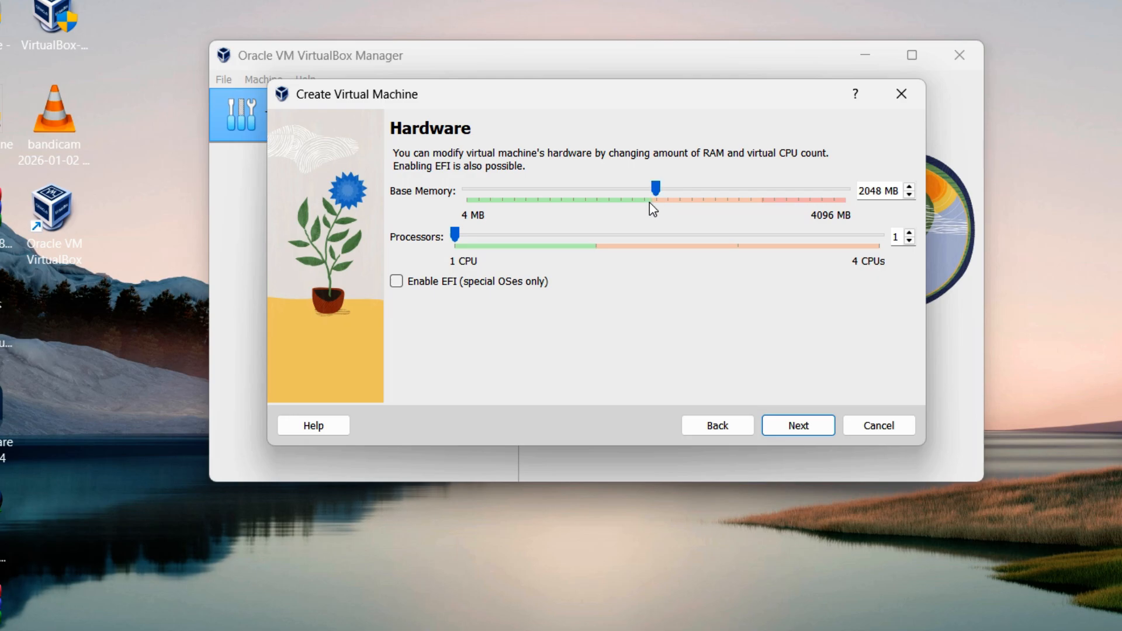
{"action": "left_click", "coordinate": [515, 240]}
{"action": "left_click", "coordinate": [660, 239]}
{"action": "left_click", "coordinate": [822, 430]}
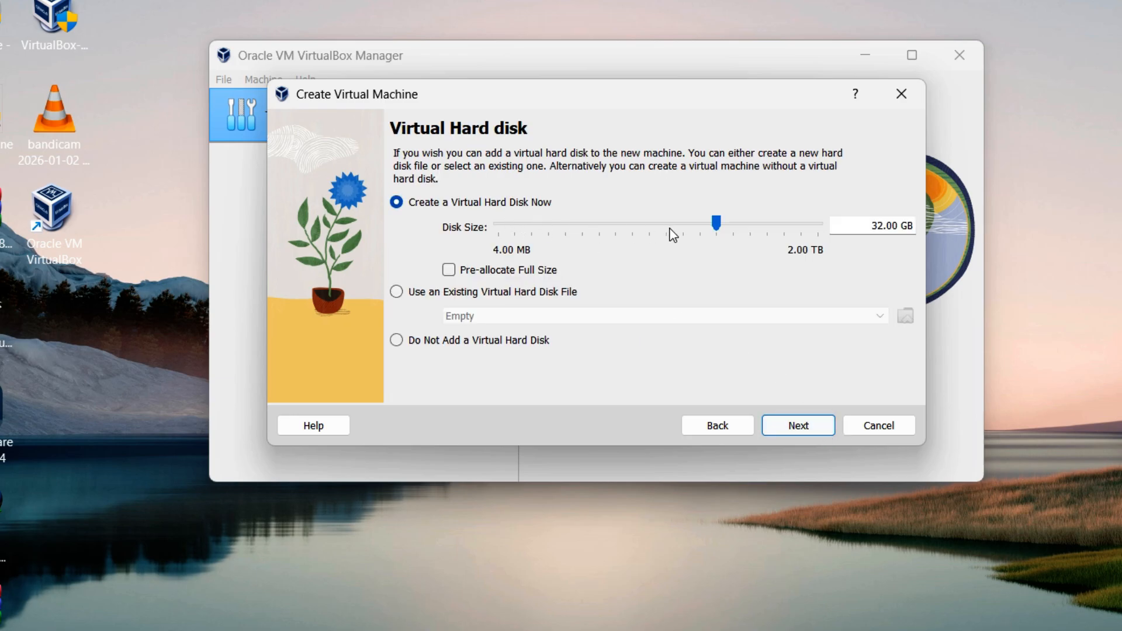
Set the new virtual hard disk's size to about 50.51 GB and finish creating the virtual machine.
{"action": "left_click_drag", "start_coordinate": [719, 225], "coordinate": [729, 221]}
{"action": "left_click", "coordinate": [806, 427]}
{"action": "left_click", "coordinate": [805, 427]}
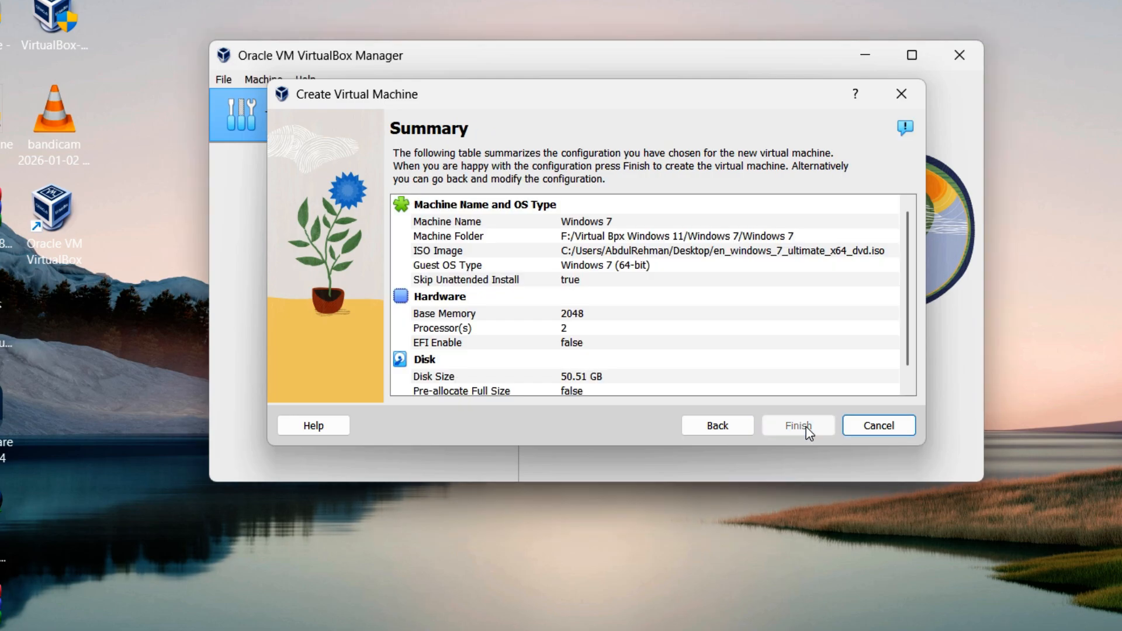
Start the new Windows 7 virtual machine.
{"action": "left_click", "coordinate": [485, 171]}
{"action": "left_click", "coordinate": [490, 208]}
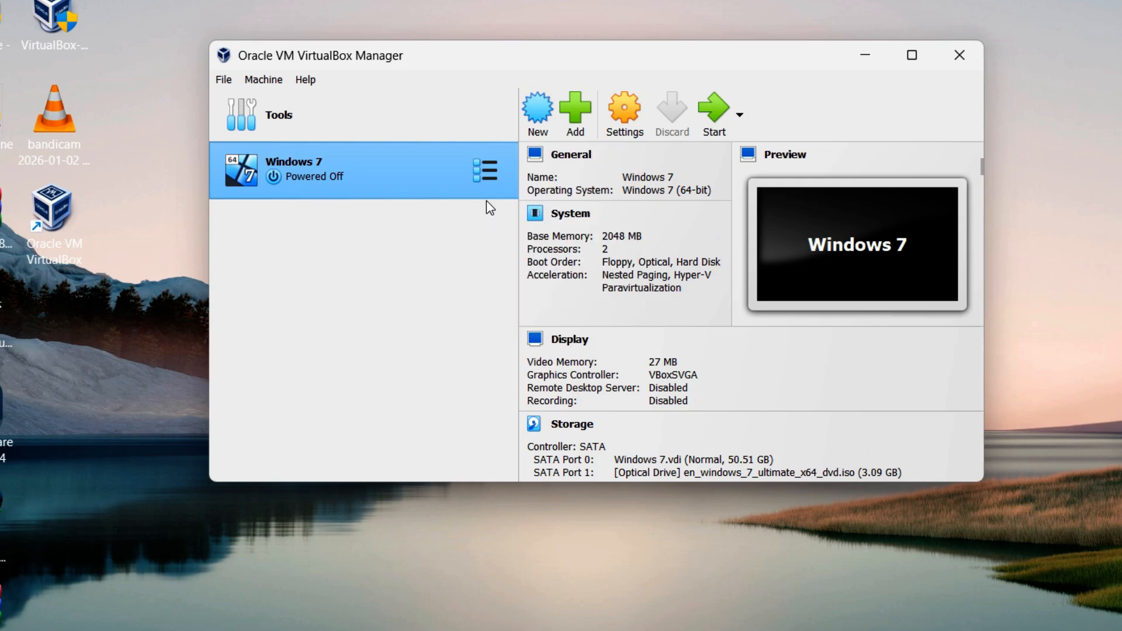
{"action": "left_click", "coordinate": [705, 121]}
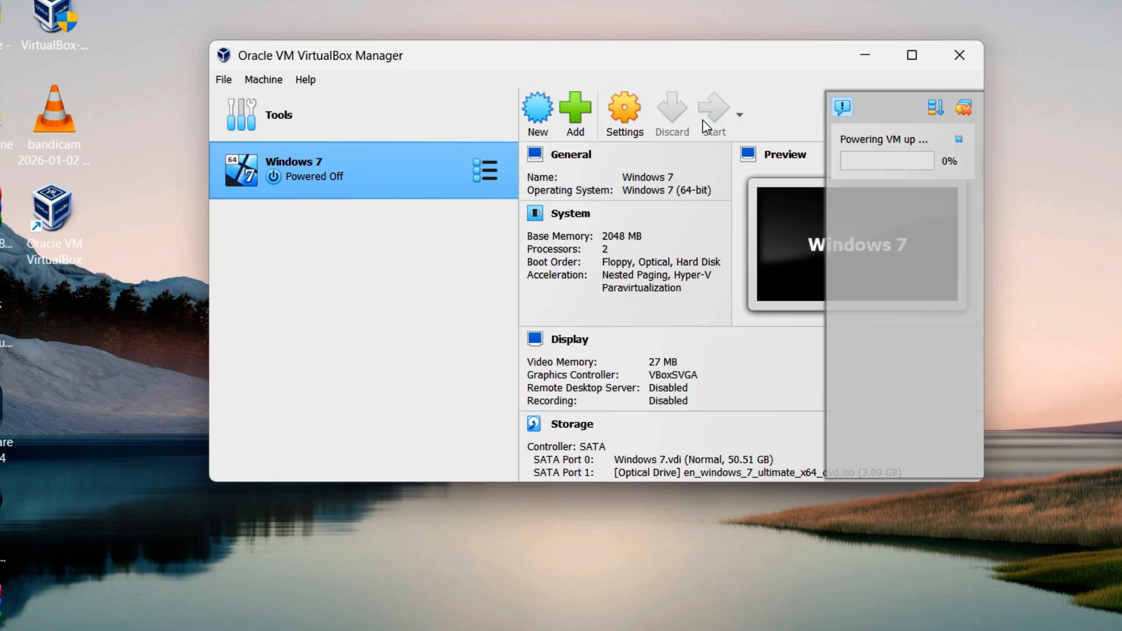